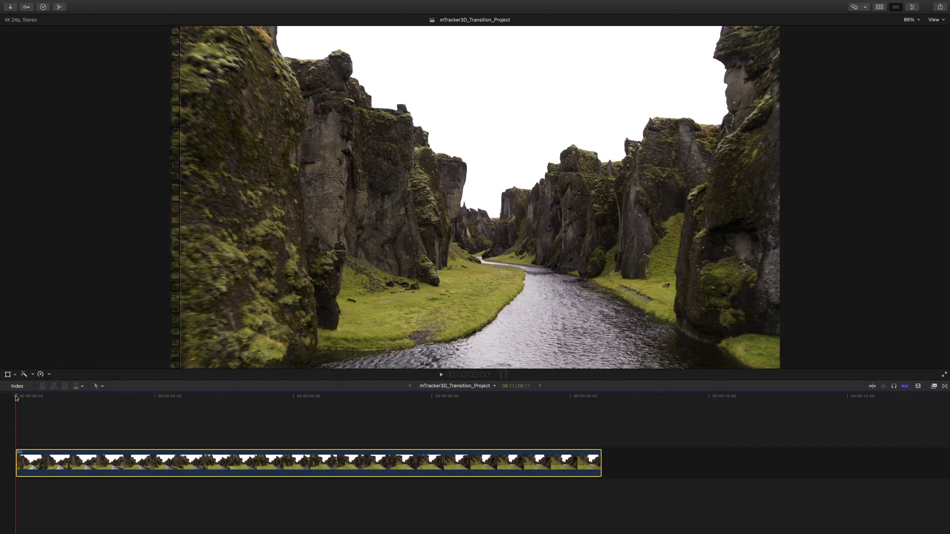
- Drag the mTracker 3D effect from the Effects browser's mTracker 3D category onto the canyon clip
left_click_drag(16, 398, 308, 453)
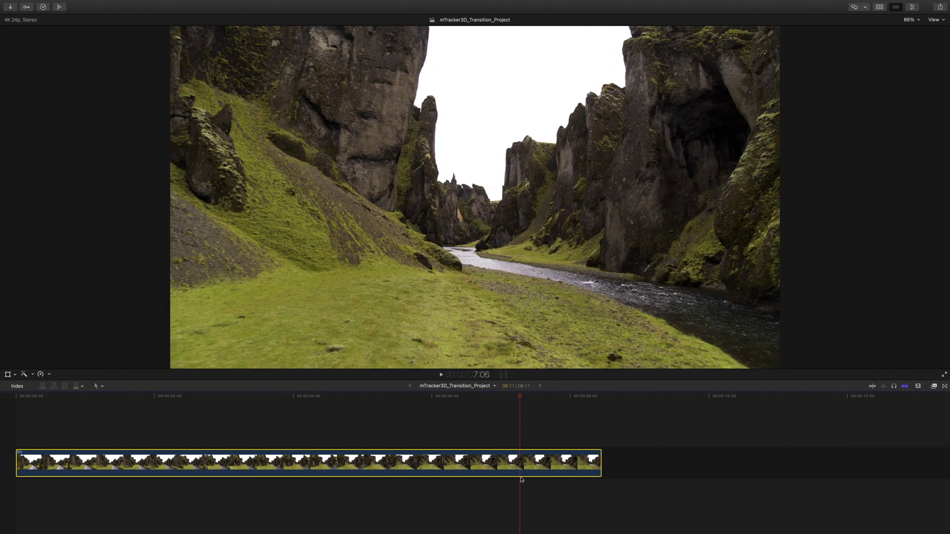
left_click_drag(429, 473, 1, 430)
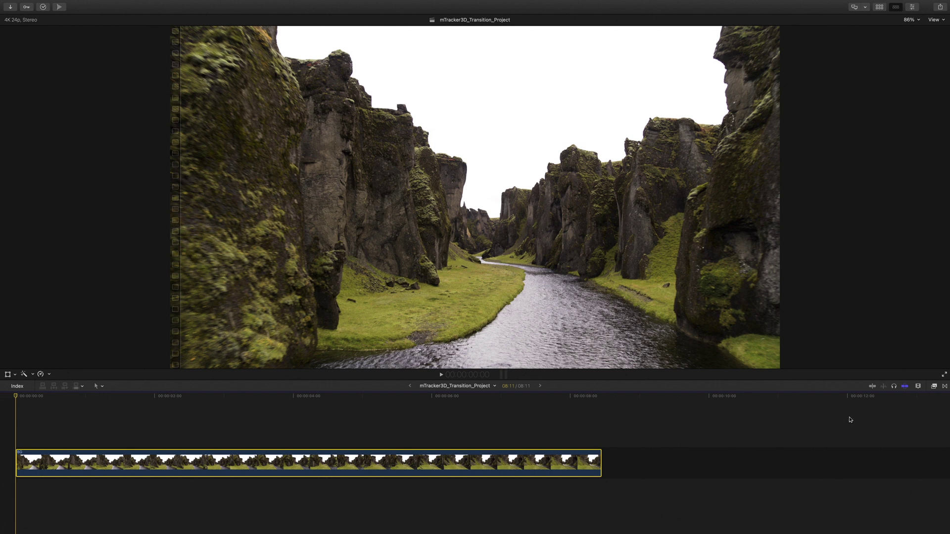
left_click(933, 387)
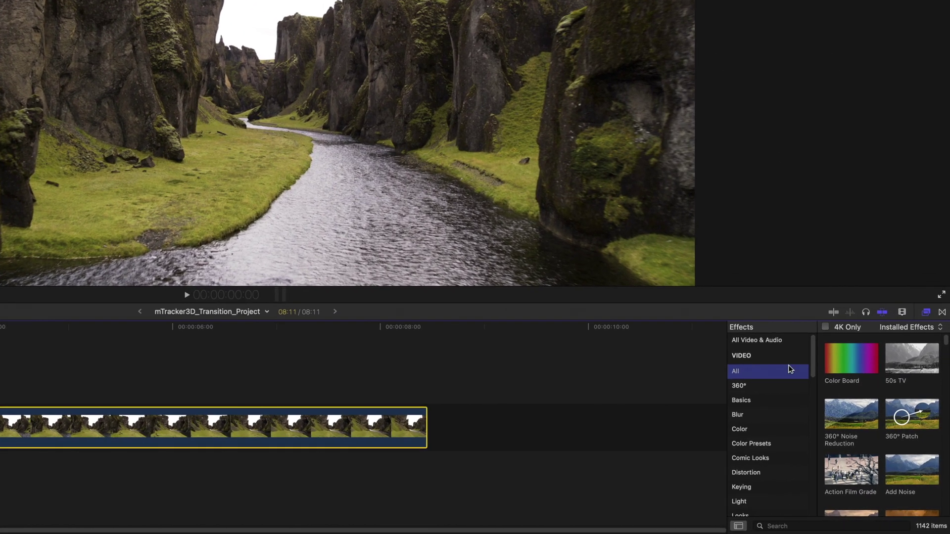
scroll(779, 422, "down", 10)
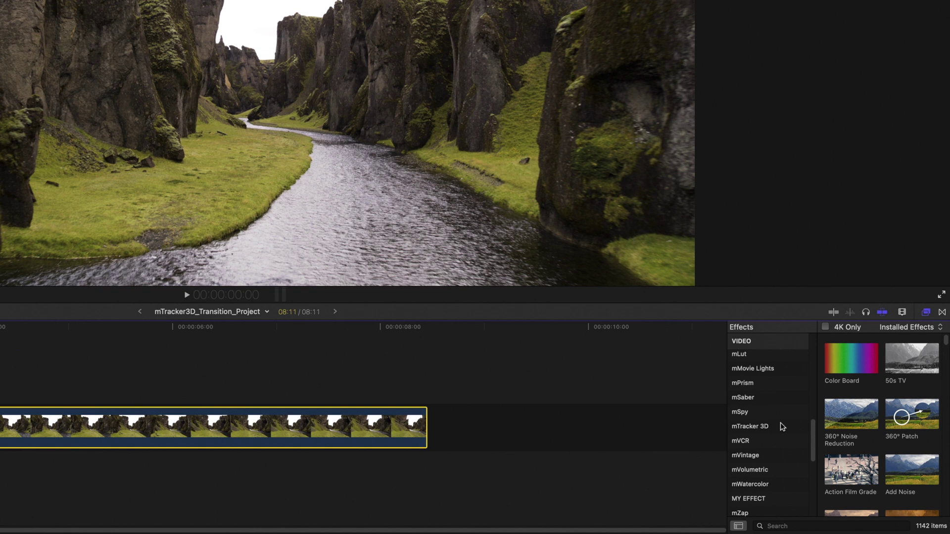
left_click(761, 429)
left_click_drag(857, 365, 323, 432)
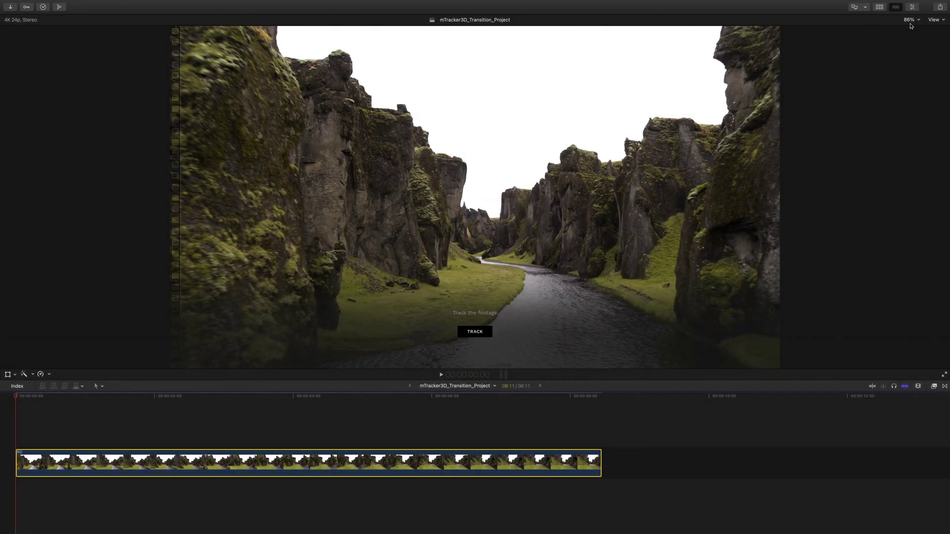
- Run mTracker 3D camera tracking on the canyon clip in the Inspector and copy the track
left_click(913, 7)
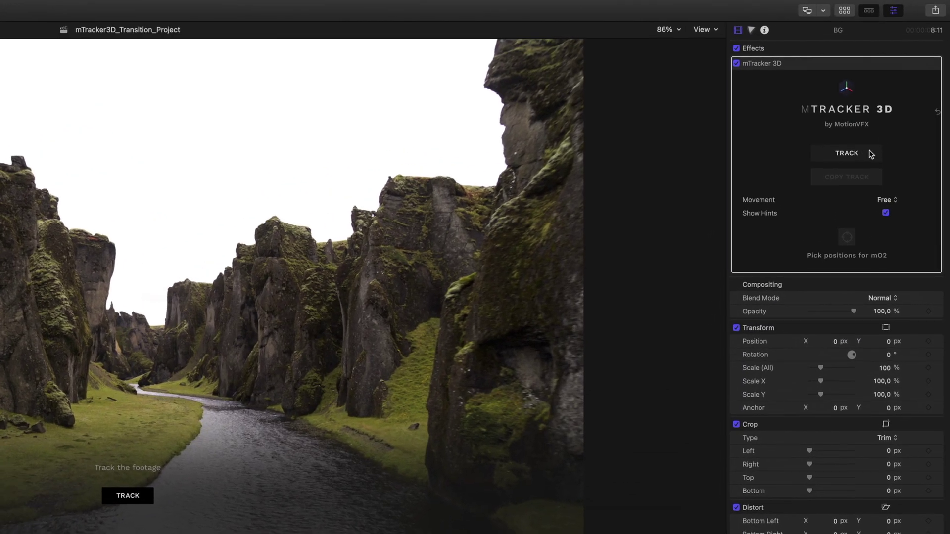
left_click(868, 124)
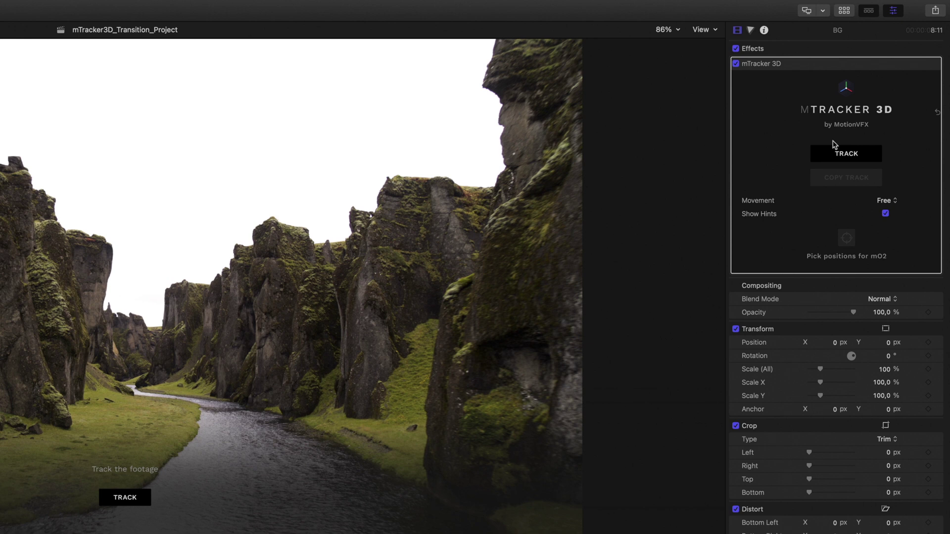
left_click(845, 154)
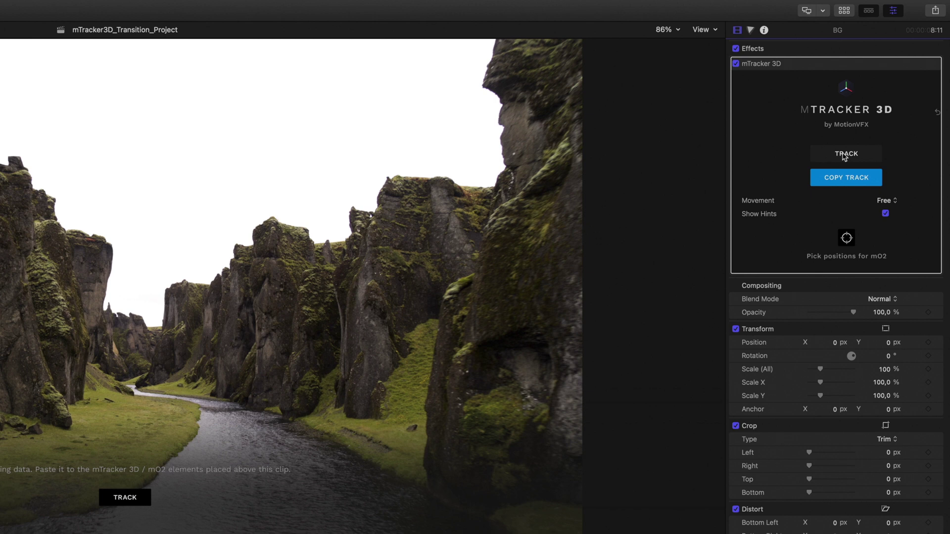
left_click(850, 179)
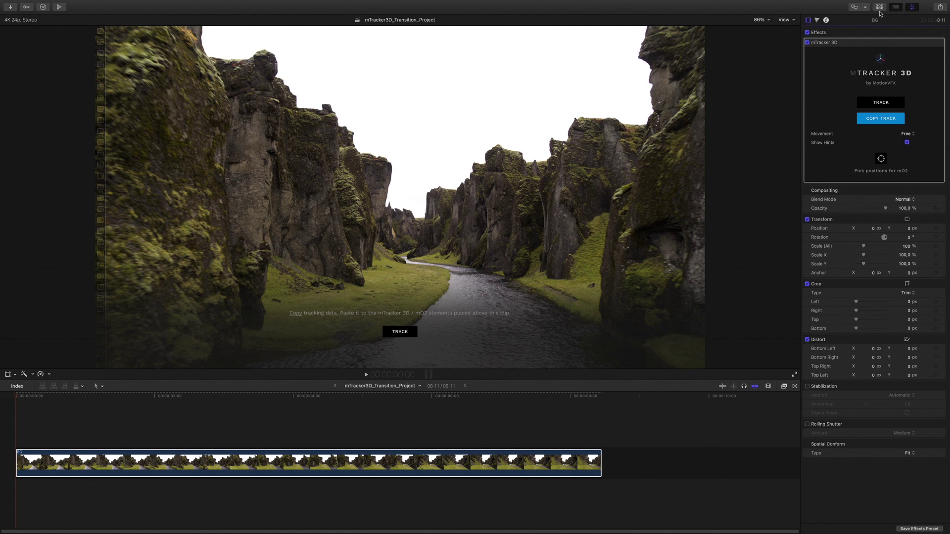
- Show the mTracker 3D category in Titles and Generators, hide the sidebar, and browse its titles
left_click(880, 8)
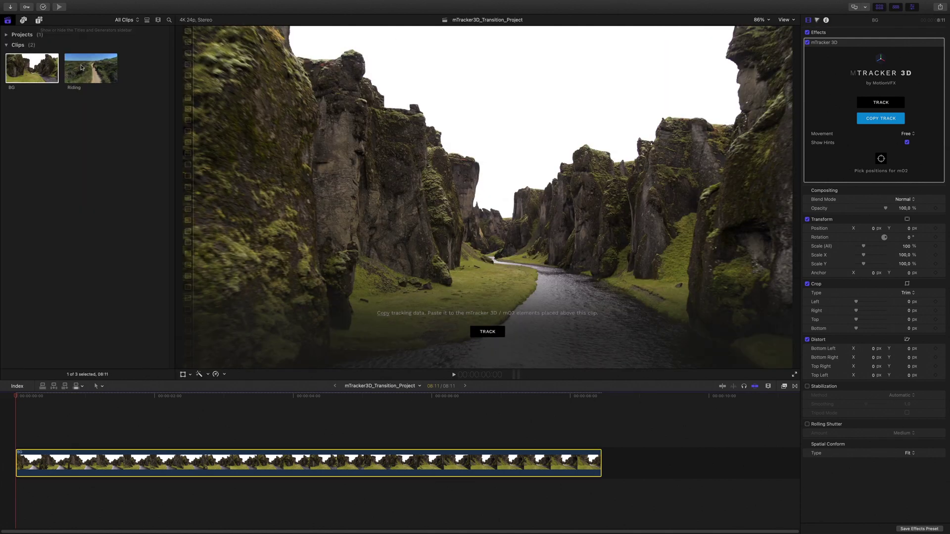
left_click(39, 22)
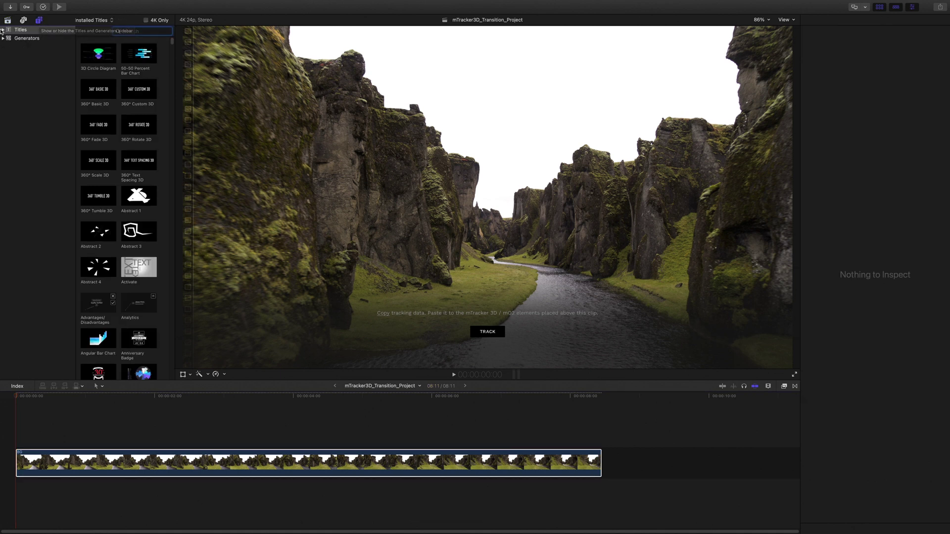
scroll(22, 158, "down", 15)
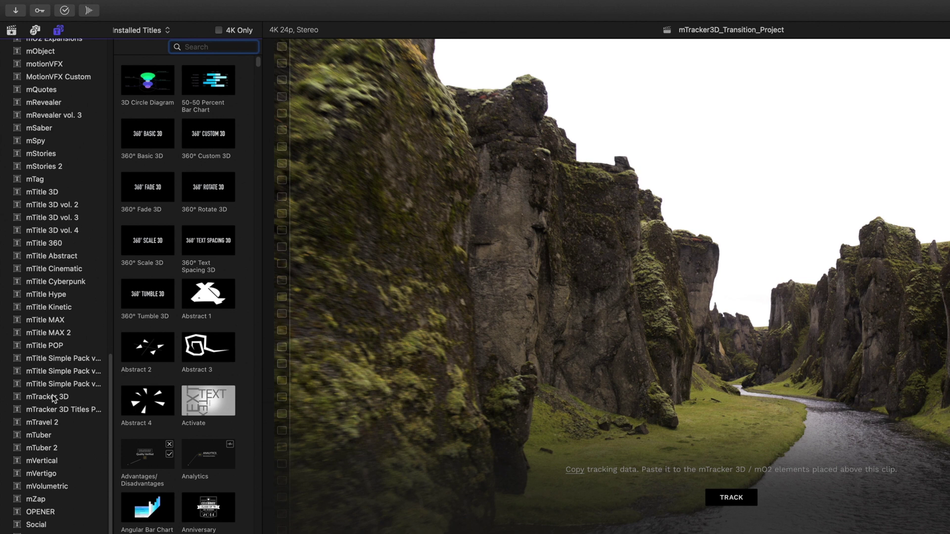
left_click(53, 399)
left_click(59, 30)
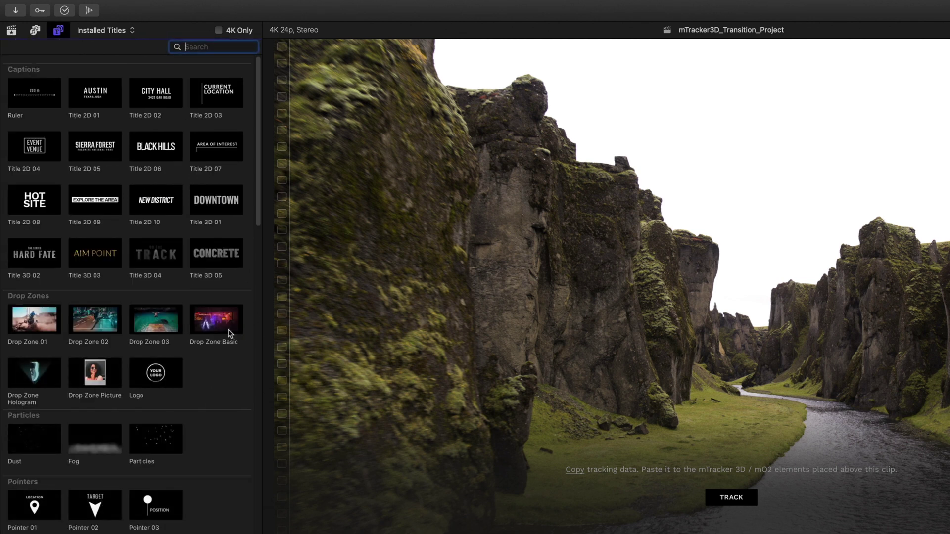
scroll(248, 277, "down", 10)
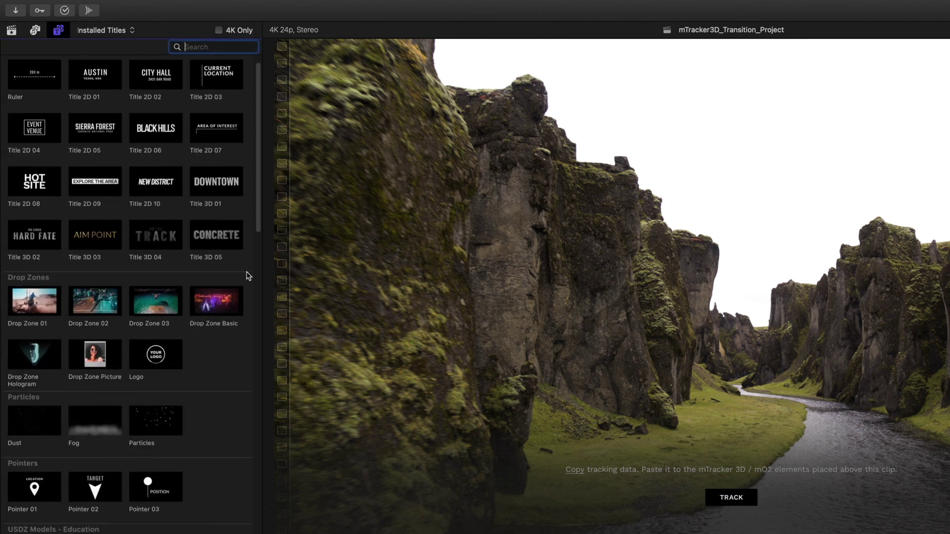
scroll(248, 276, "down", 8)
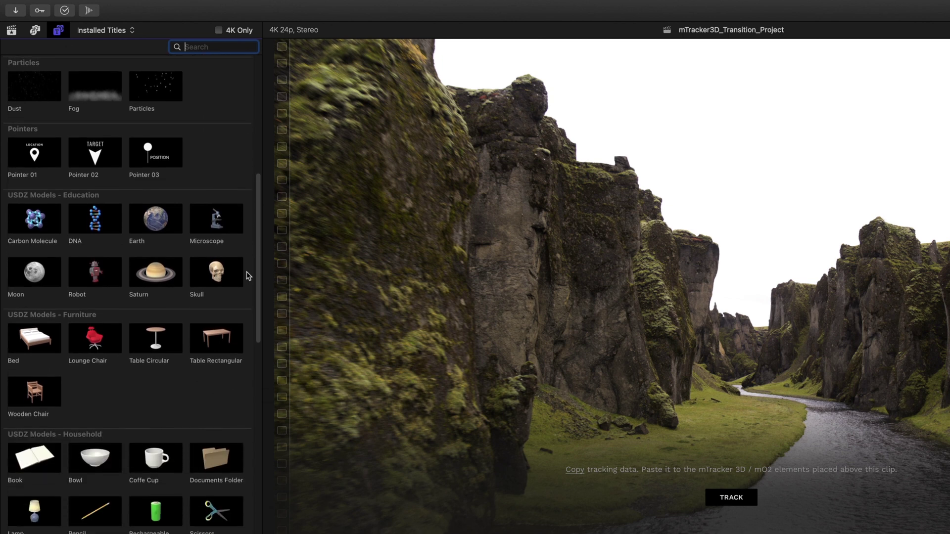
scroll(248, 276, "down", 12)
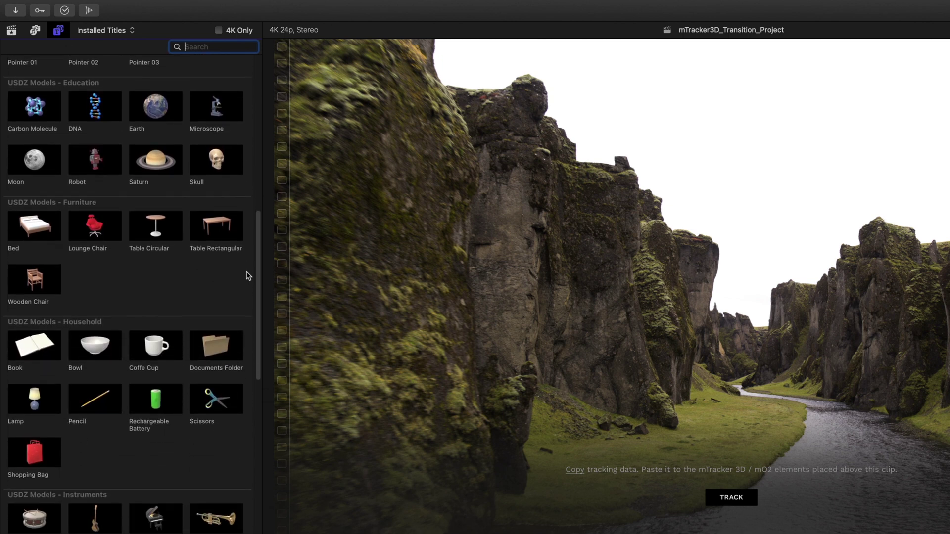
scroll(248, 277, "down", 12)
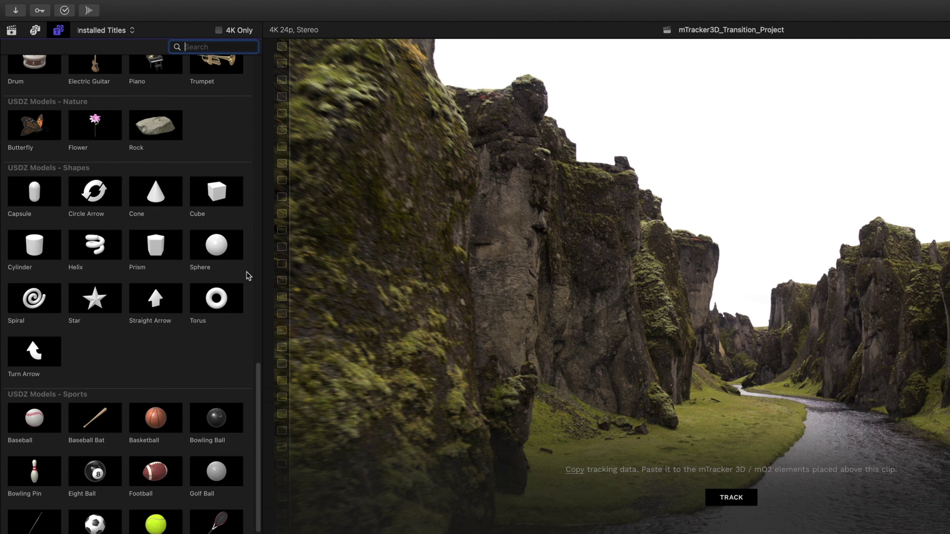
scroll(249, 276, "up", 20)
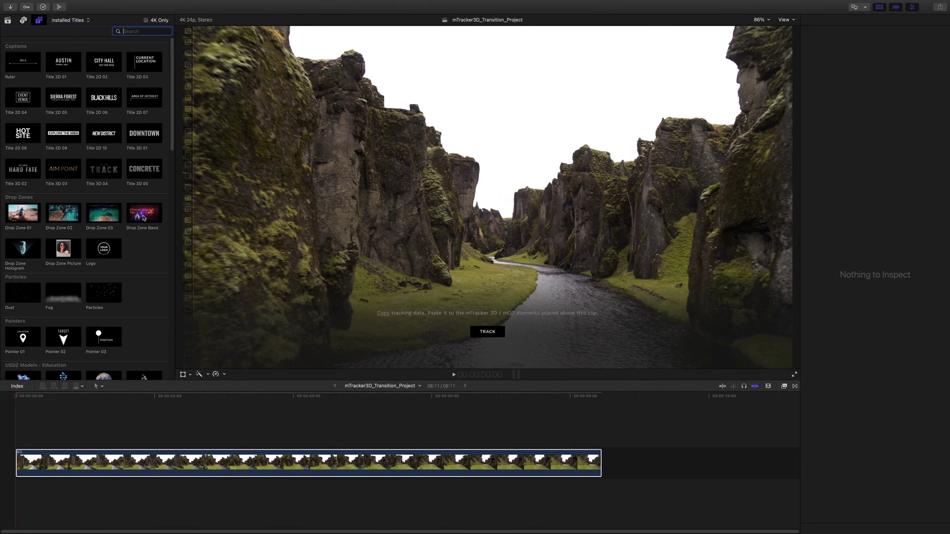
- Drop a Drop Zone Basic title above the canyon clip, delete the overhang, and select it
left_click_drag(214, 246, 269, 533)
left_click_drag(181, 408, 20, 441)
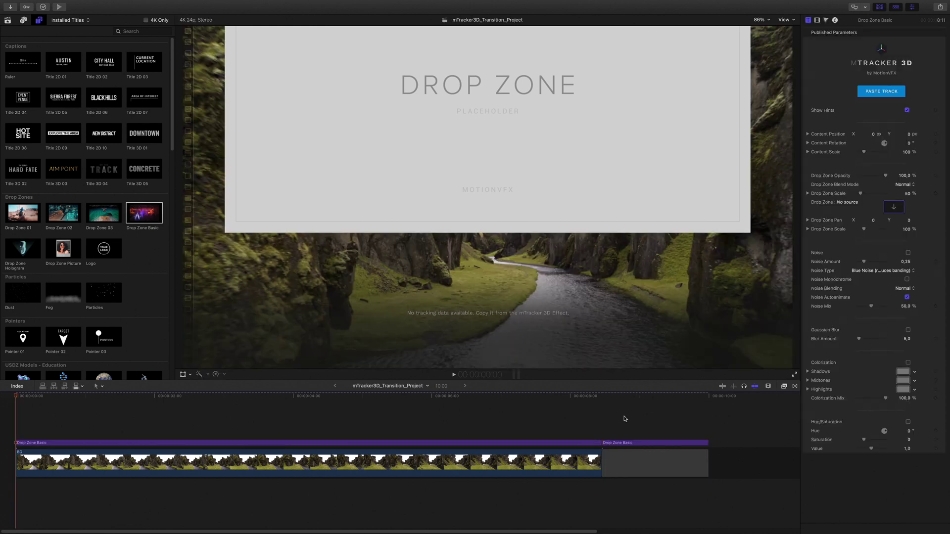
left_click(652, 471)
key("Delete")
left_click_drag(16, 397, 2, 421)
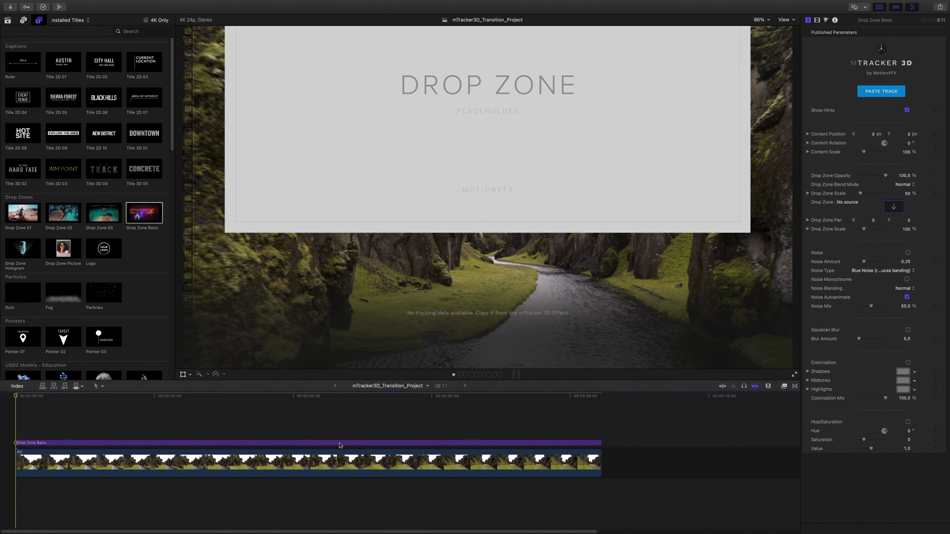
left_click(340, 442)
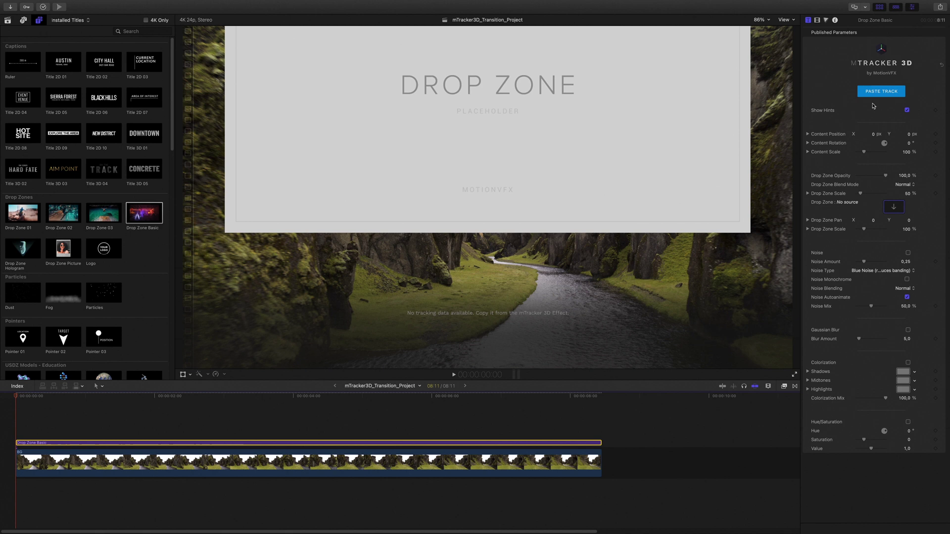
- Paste the canyon tracking data into the Drop Zone Basic title and play back to check it
left_click(883, 93)
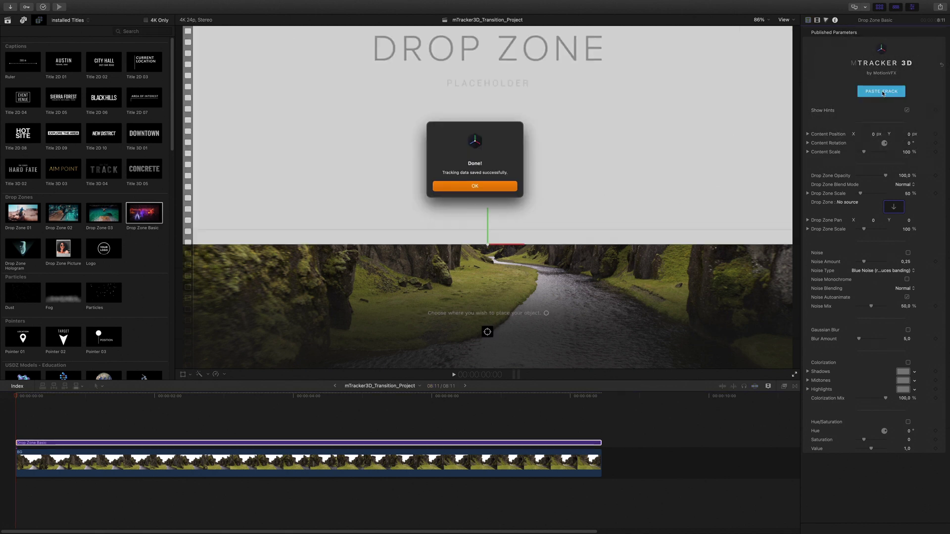
left_click(474, 199)
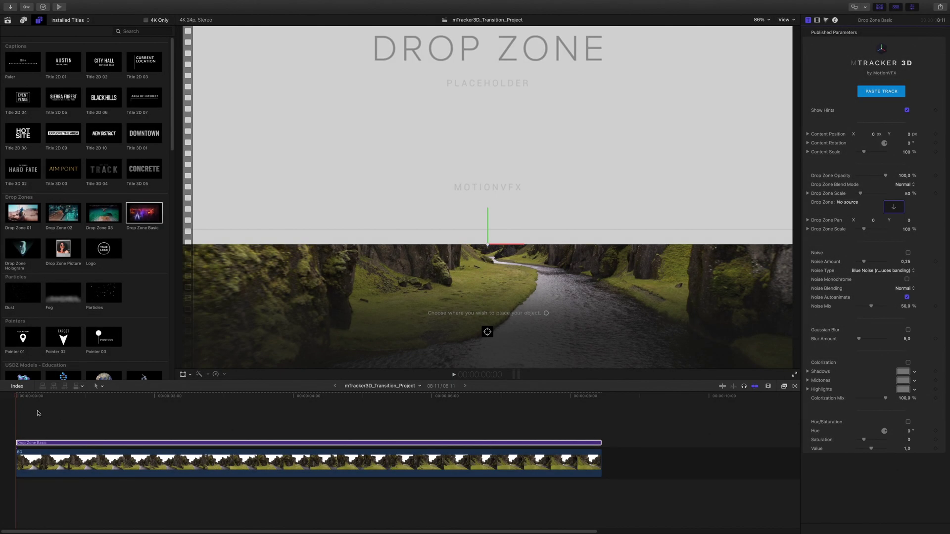
key("space")
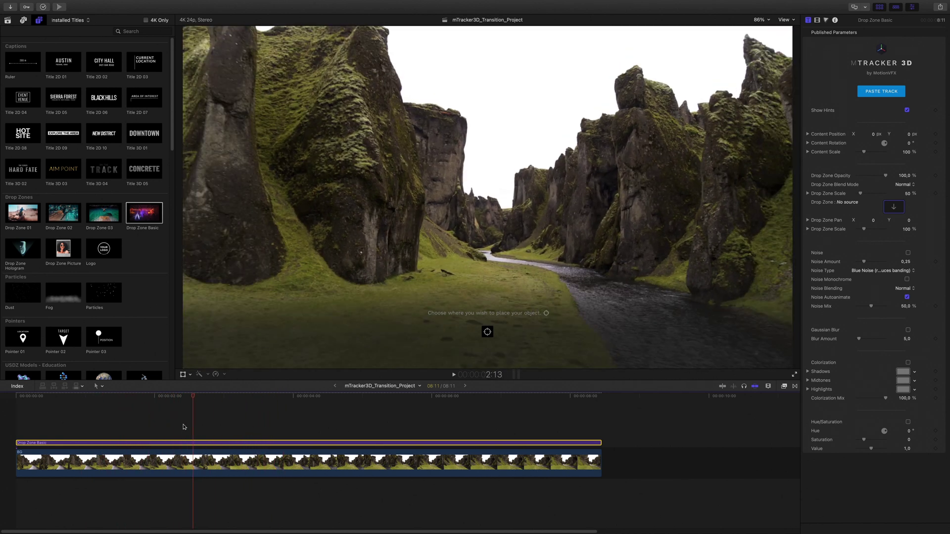
left_click(117, 429)
left_click_drag(116, 428, 103, 429)
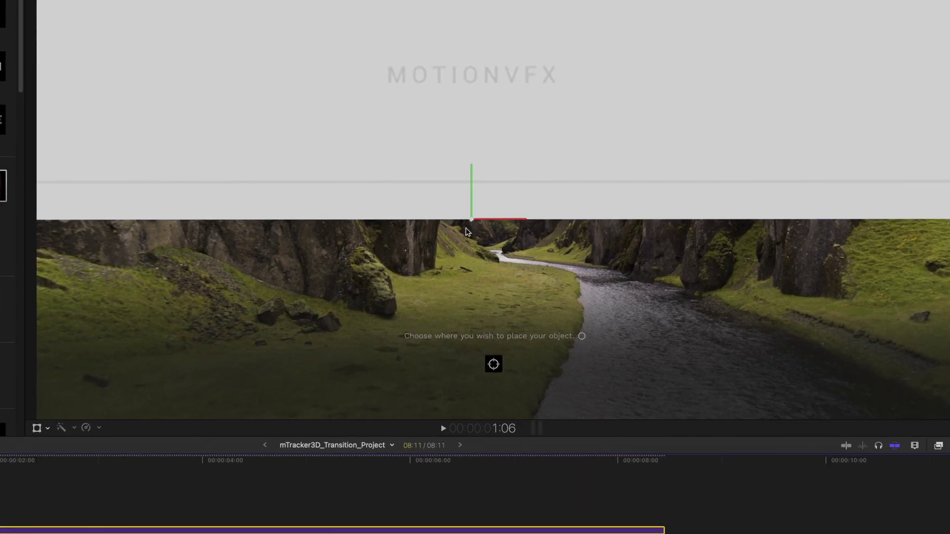
- Turn off tracking hints and move the 3D anchor onto the grass near the frame's bottom centre
left_click(494, 365)
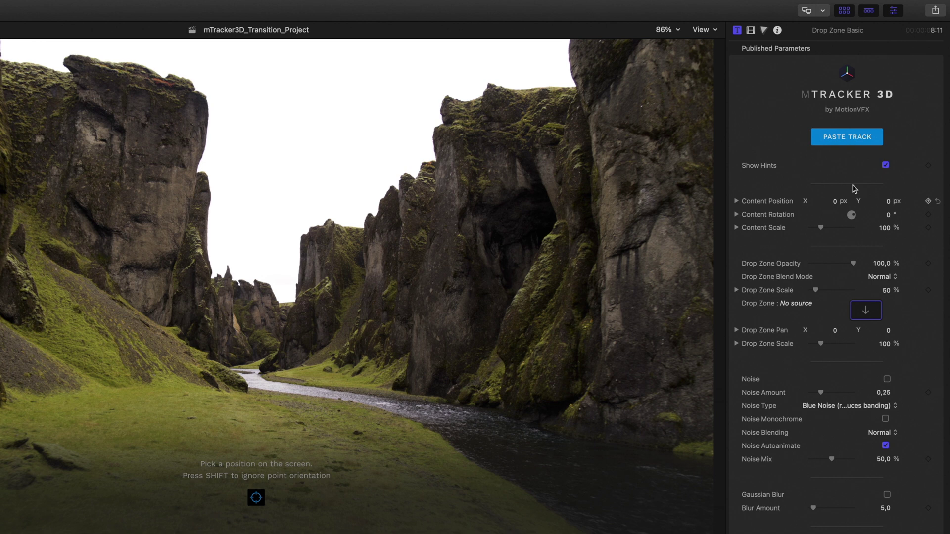
left_click(885, 165)
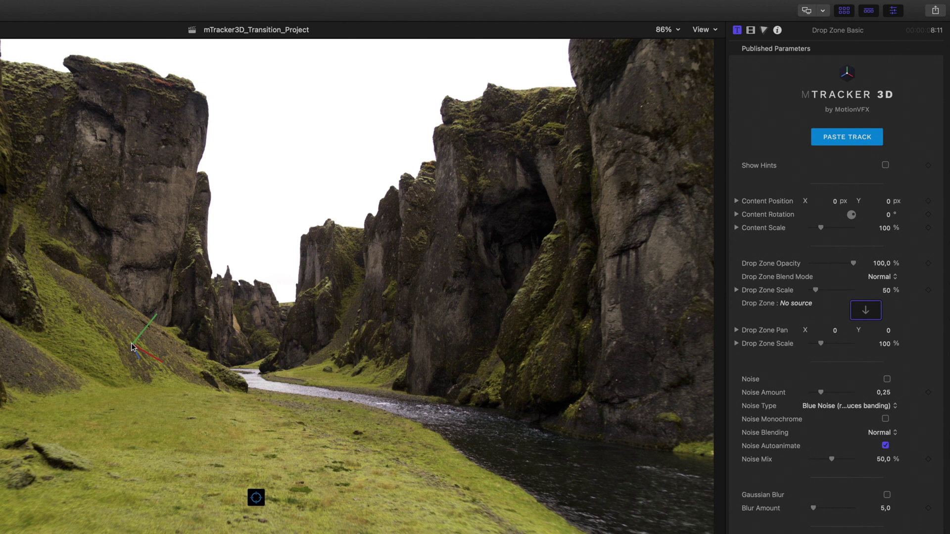
left_click_drag(135, 348, 301, 493)
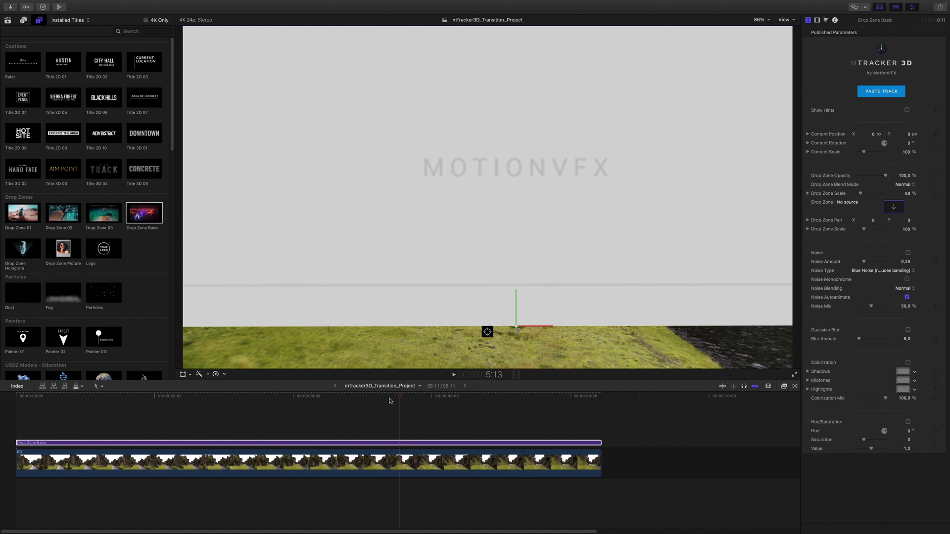
- Scrub the timeline to about 6:09, where the grey drop zone plate fills the frame
left_click_drag(400, 398, 459, 426)
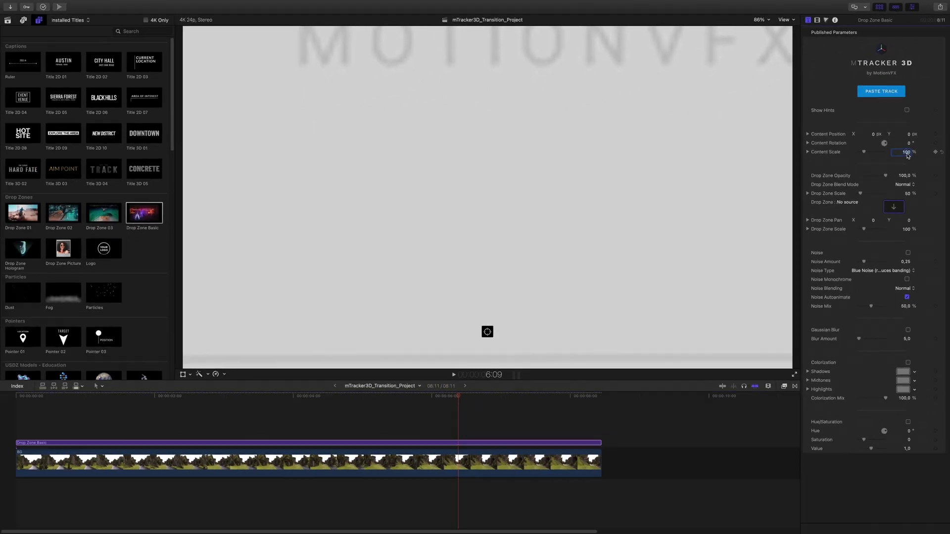
- Set the drop zone Content Scale to 15%, add a marker at this frame, then reduce it to 14%
left_click(888, 232)
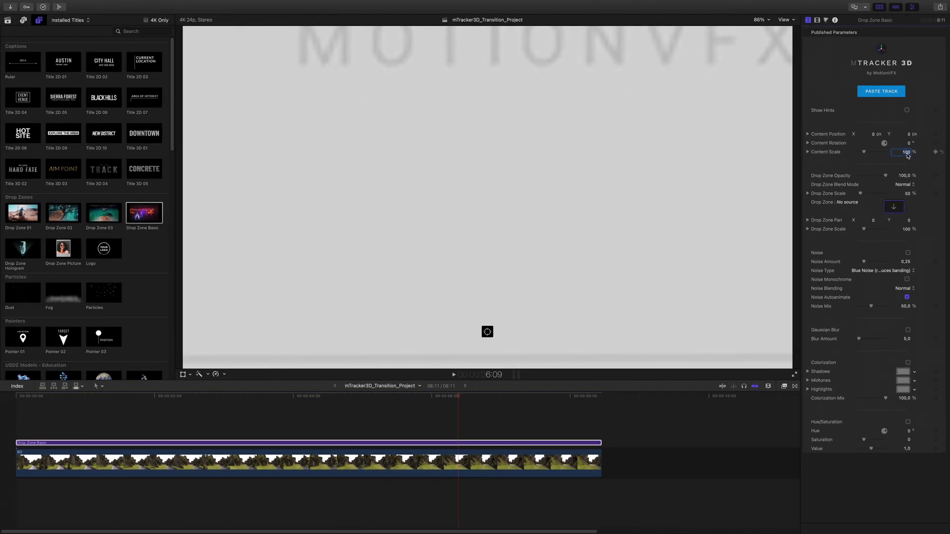
type("15")
key("Return")
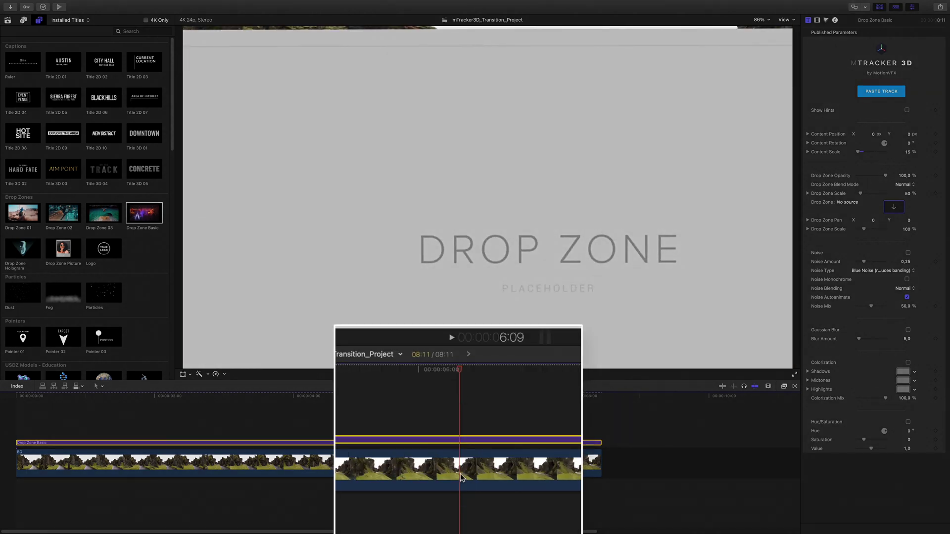
key("m")
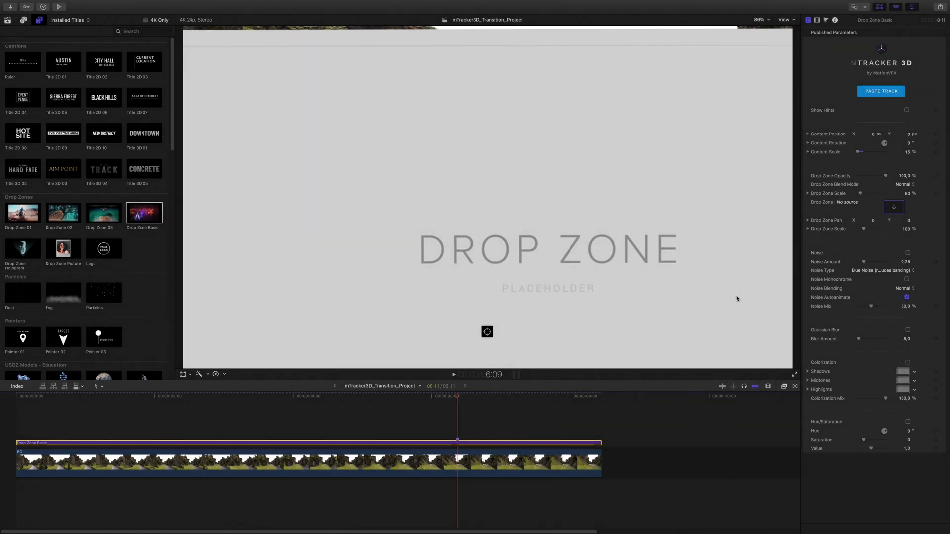
left_click(908, 152)
type("14")
key("Return")
- Turn on the horizon guides and nudge the content position to about -0.5 px horizontally
left_click_drag(908, 135, 867, 130)
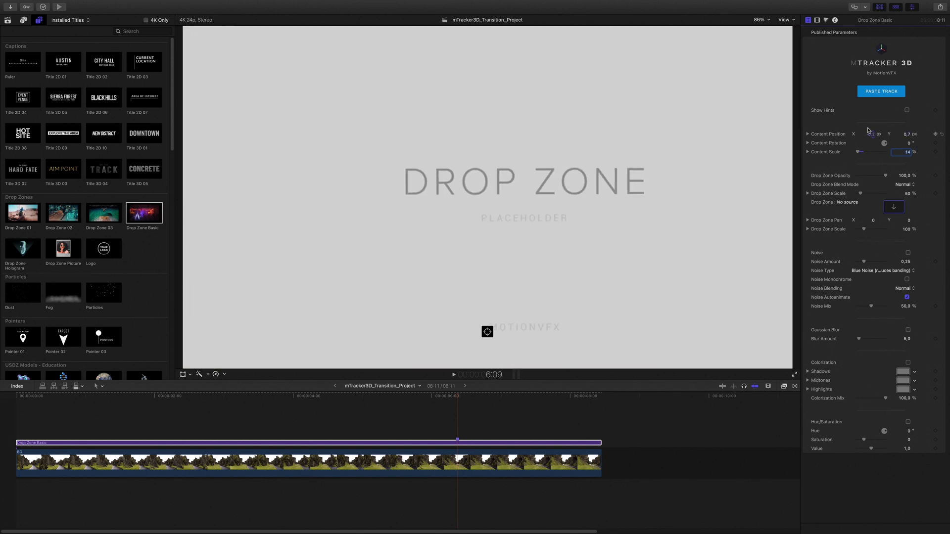
left_click(786, 21)
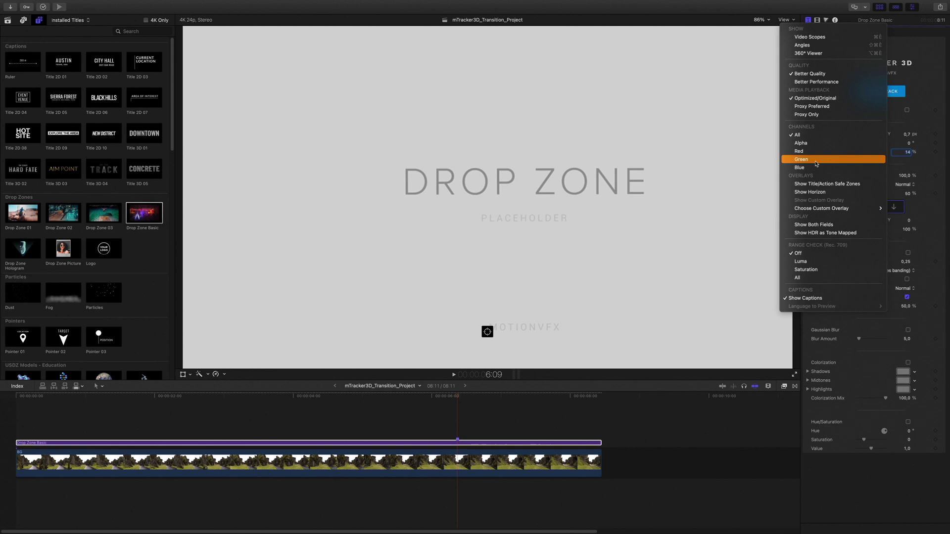
left_click(808, 192)
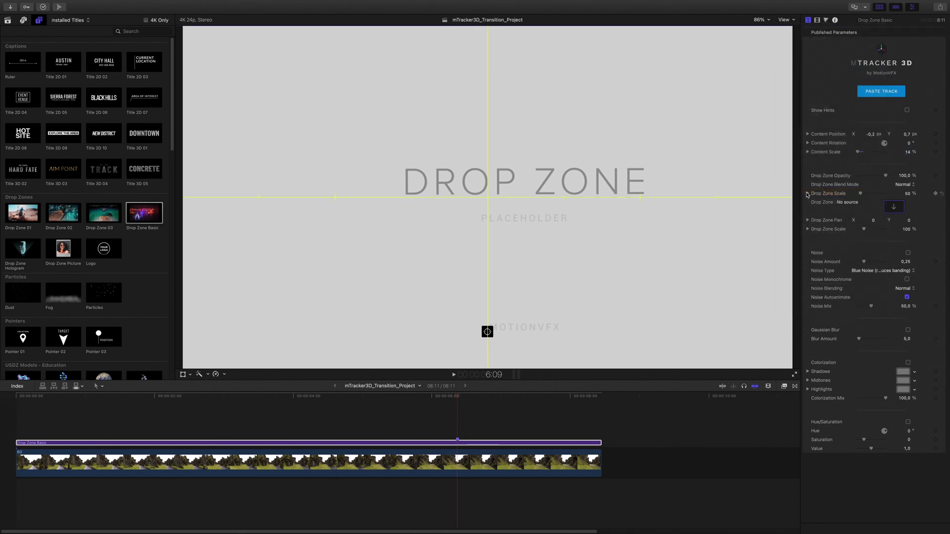
left_click_drag(874, 136, 907, 136)
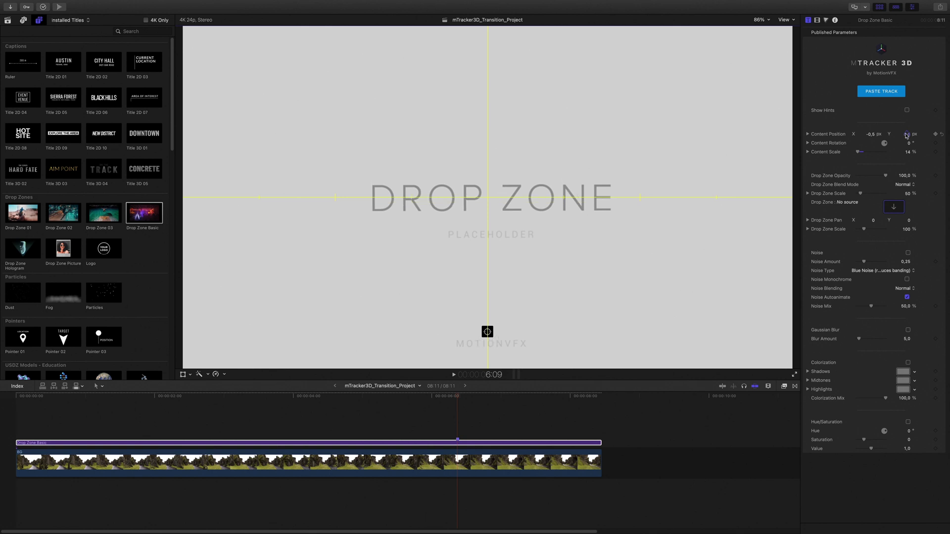
- Reduce the content scale toward 12% and set Content Position Y to 0,82 px
type("13")
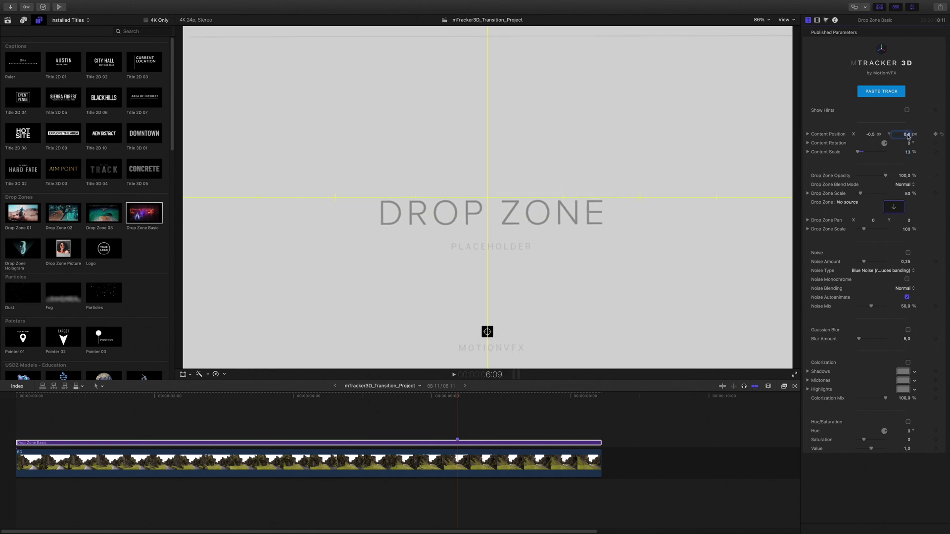
mouse_move(908, 136)
left_mouse_down()
mouse_move(907, 154)
mouse_move(906, 133)
mouse_move(869, 134)
mouse_move(910, 147)
left_mouse_up()
left_click(808, 134)
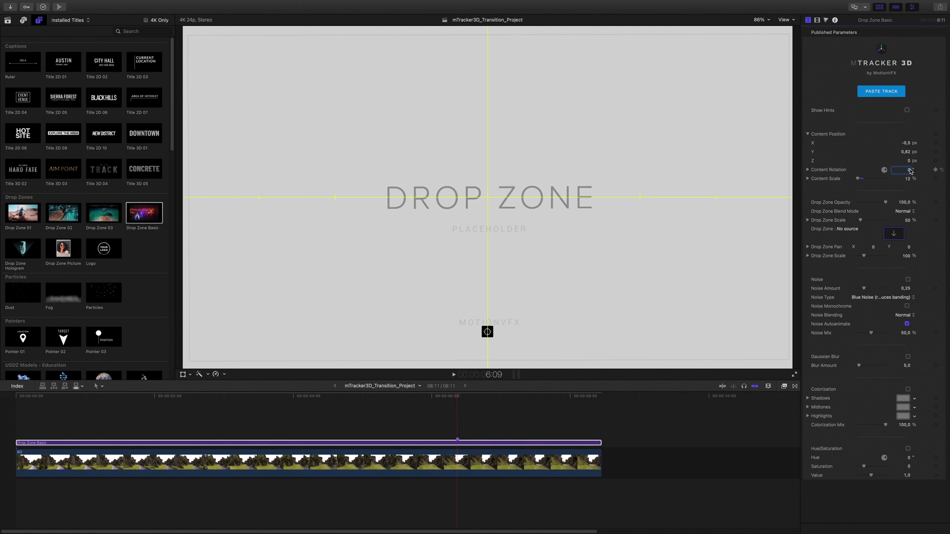
- Set Content Rotation to -0,1° and scrub the canyon footage to check the level alignment
type("-0,1")
key("Return")
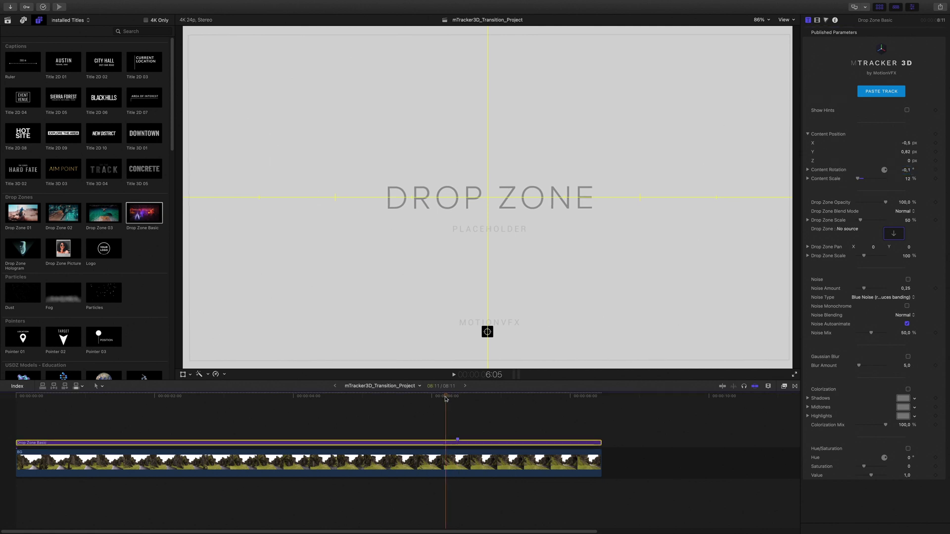
left_click(341, 403)
left_click_drag(341, 404, 455, 403)
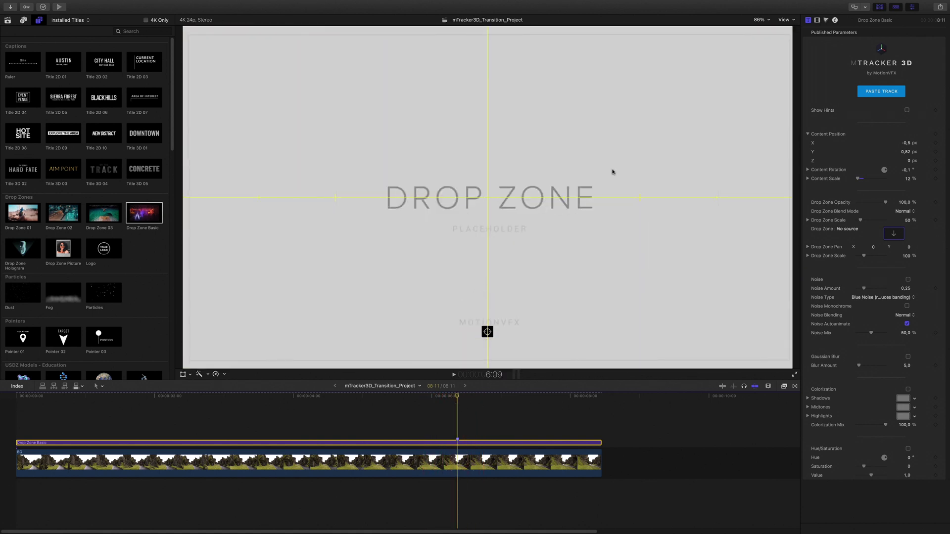
- Hide the horizon guides and apply the Riding clip from the library as the drop zone content
left_click(786, 21)
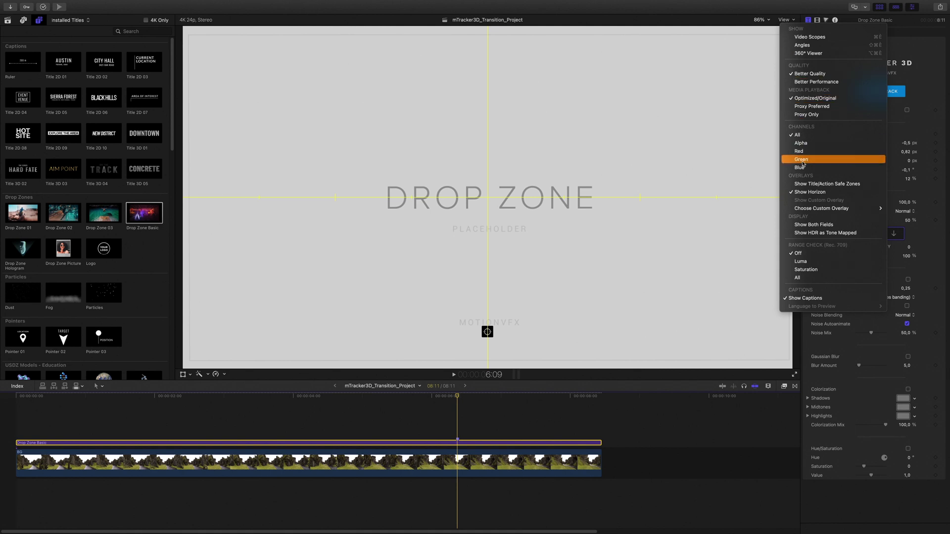
left_click(803, 193)
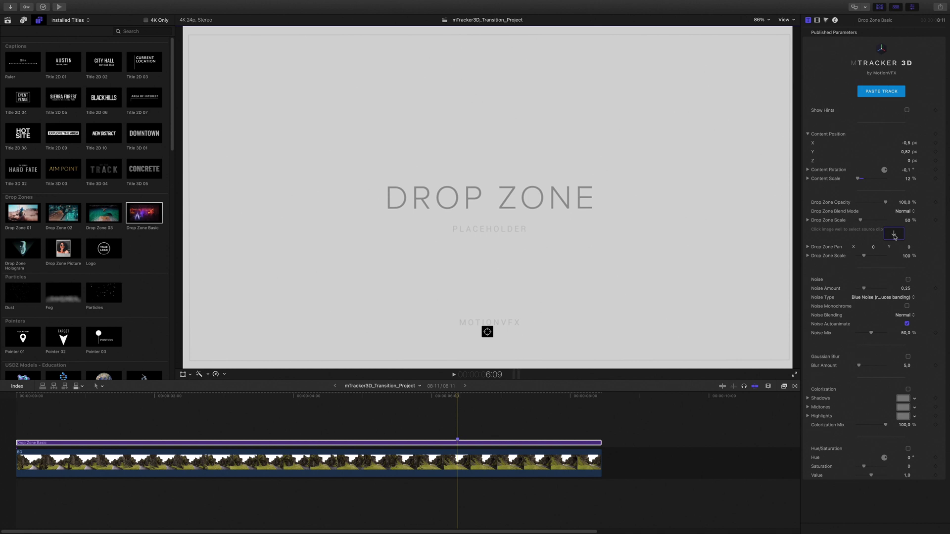
left_click(894, 235)
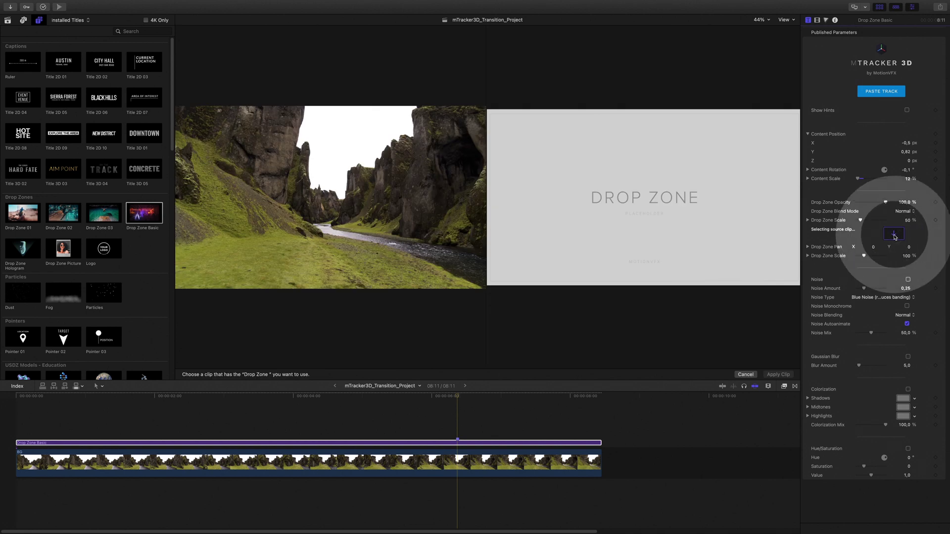
left_click(8, 21)
left_click(99, 108)
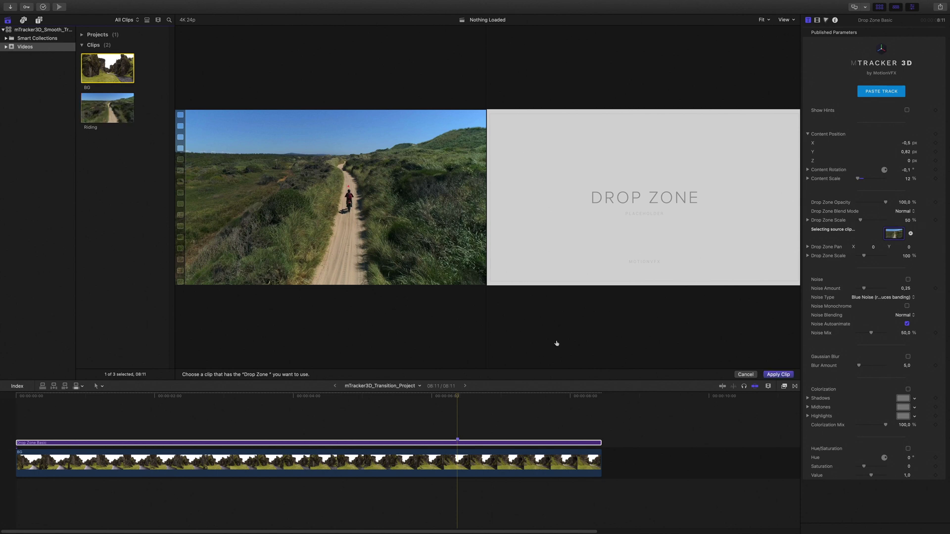
left_click(770, 375)
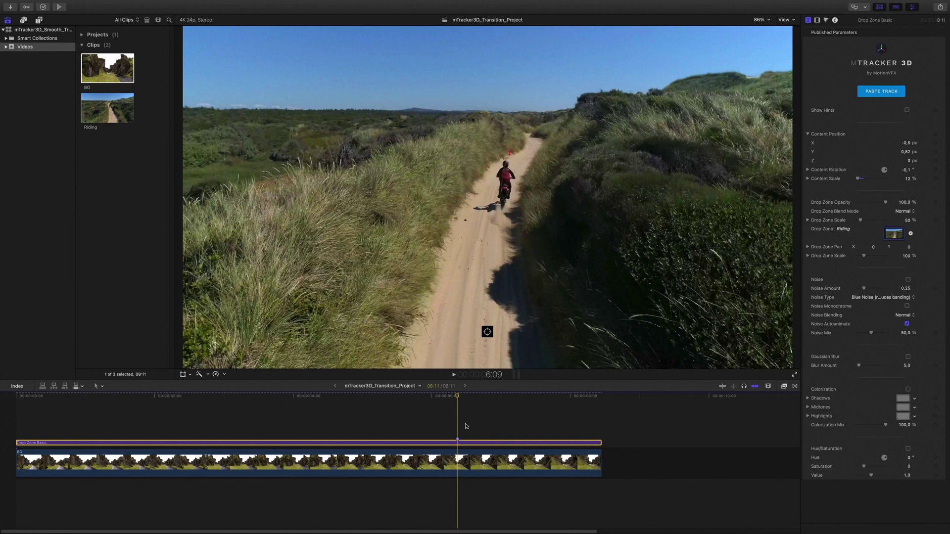
- Add the Riding clip from the library above the canyon clip at the 6:09 mark
left_click(104, 109)
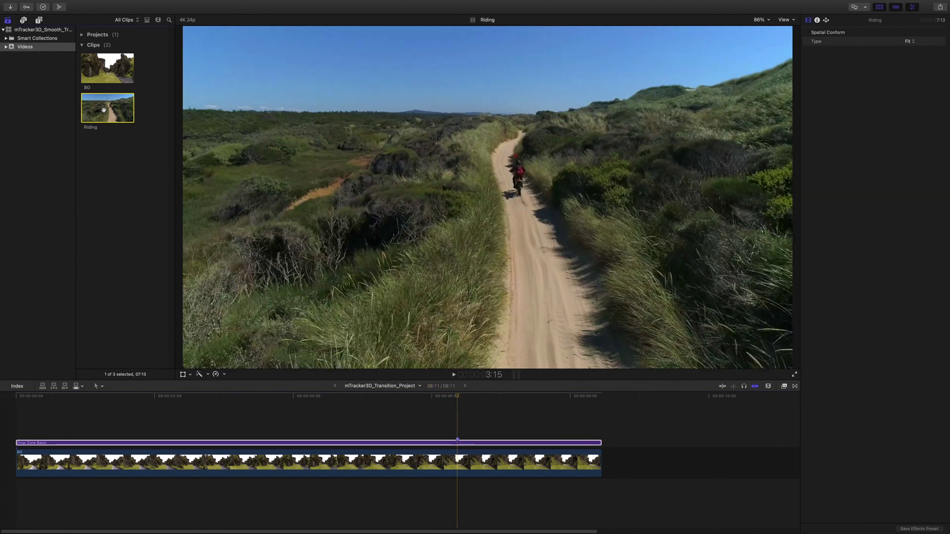
left_click_drag(107, 322, 459, 412)
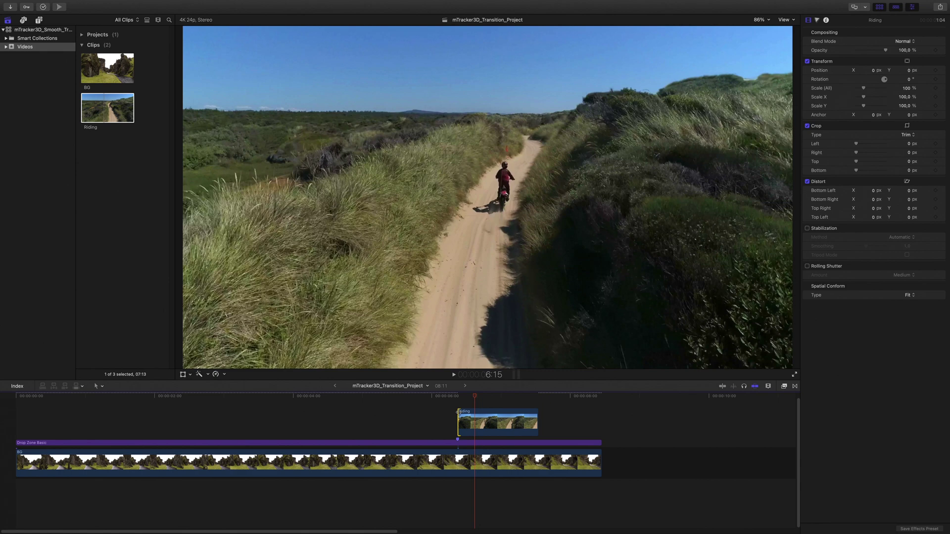
key("Left")
key("Left")
key("Left")
key("Left")
key("Left")
key("Right")
key("Right")
key("Right")
key("Right")
key("Right")
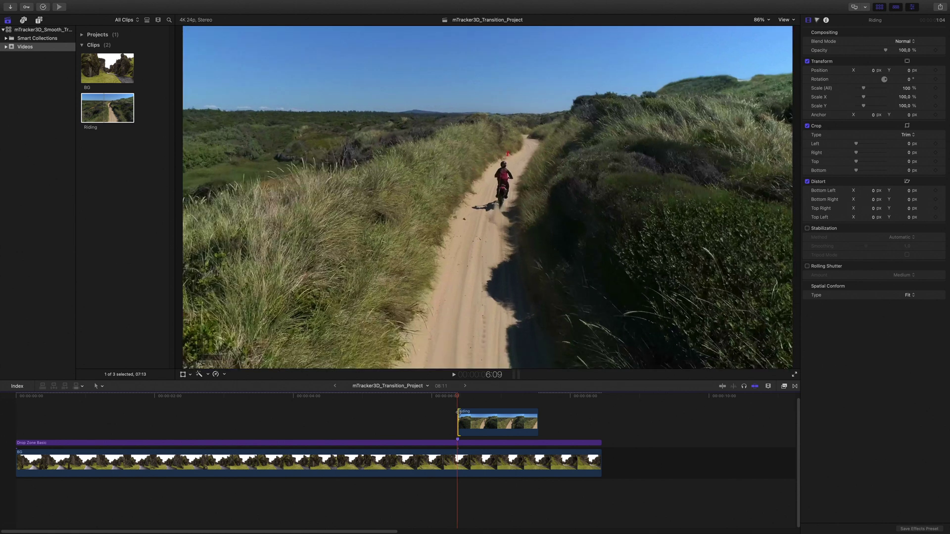
- Fade Riding to about 45% opacity, nudge the drop zone content to match, then fade Riding to 0%
left_click(470, 420)
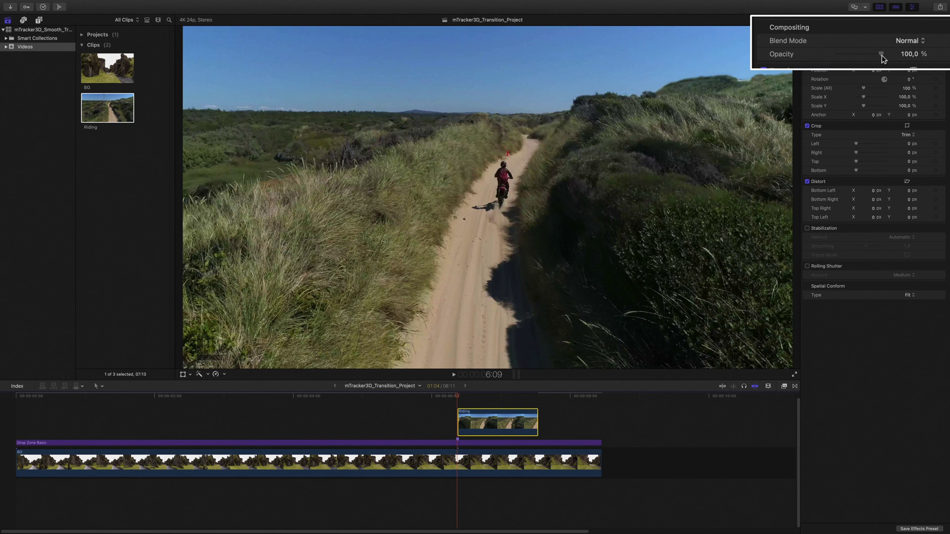
left_click_drag(884, 55, 868, 54)
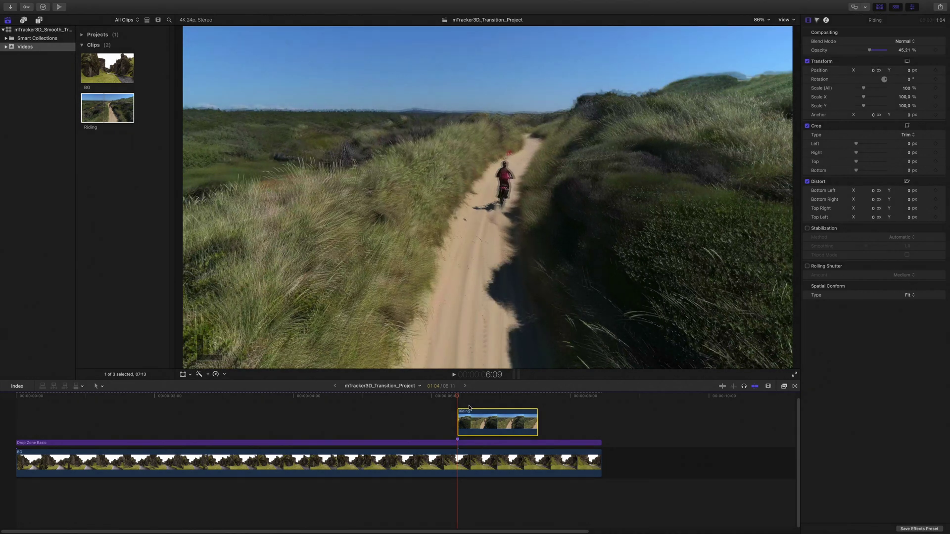
left_click(436, 442)
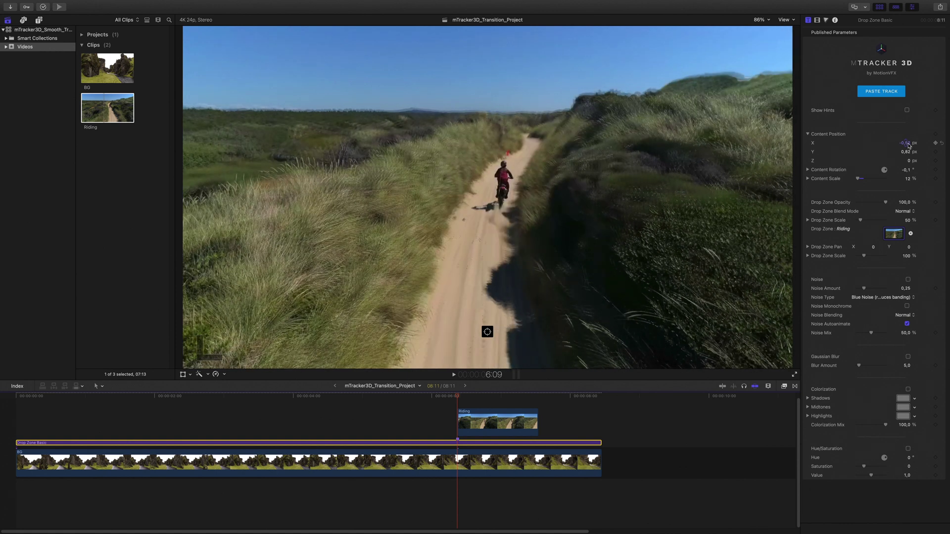
key("Left")
left_click(907, 143)
key("Right")
left_click_drag(906, 154, 907, 149)
left_click(518, 422)
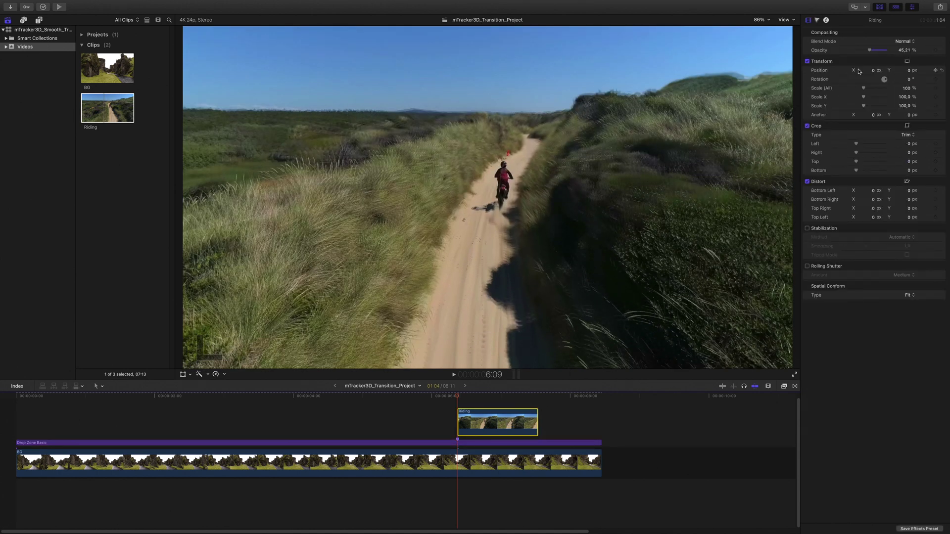
left_click_drag(871, 52, 913, 50)
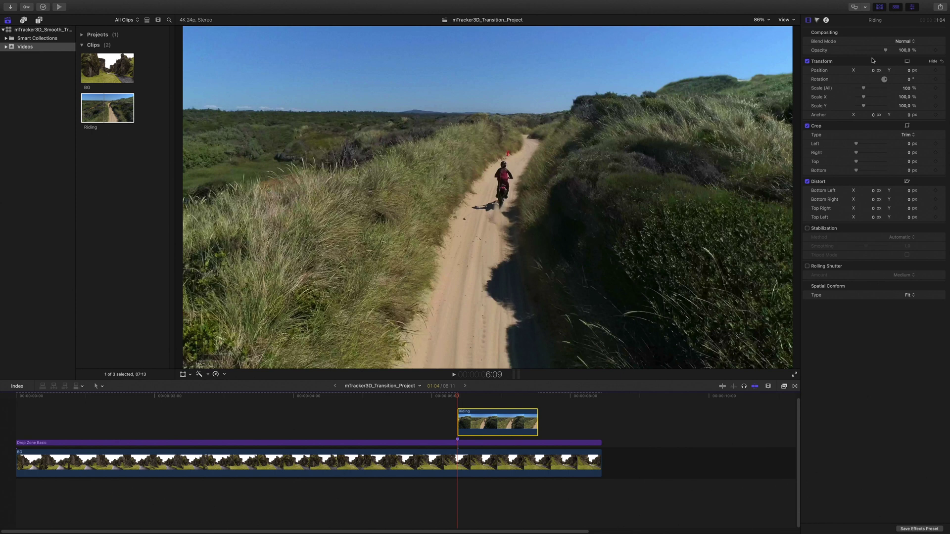
- Trim the Drop Zone Basic start to 2:10 and preview it later in the shot
left_click(371, 439)
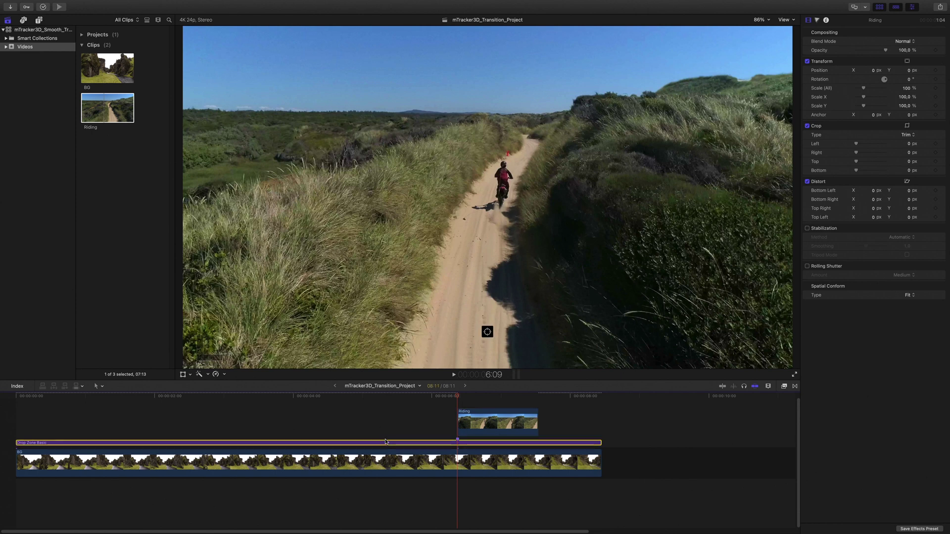
left_click_drag(241, 397, 184, 404)
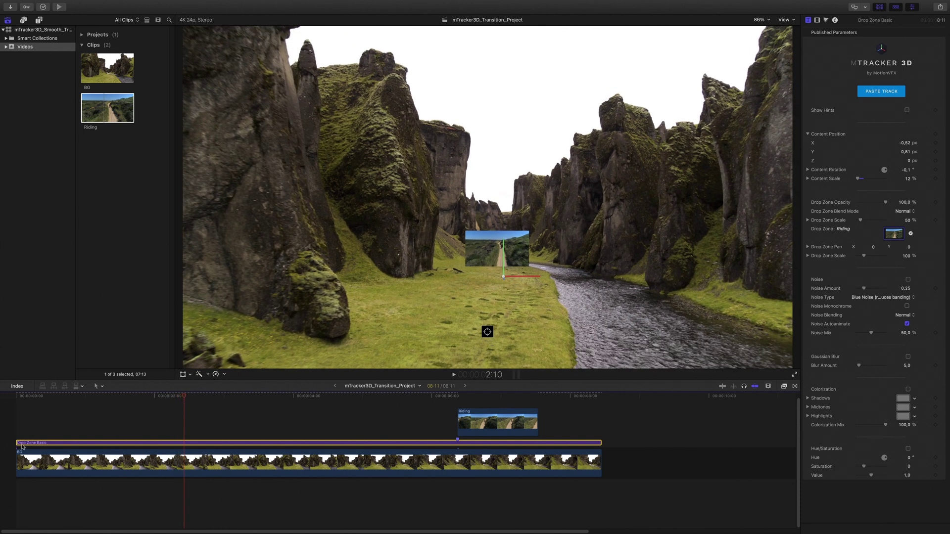
left_click_drag(16, 444, 186, 442)
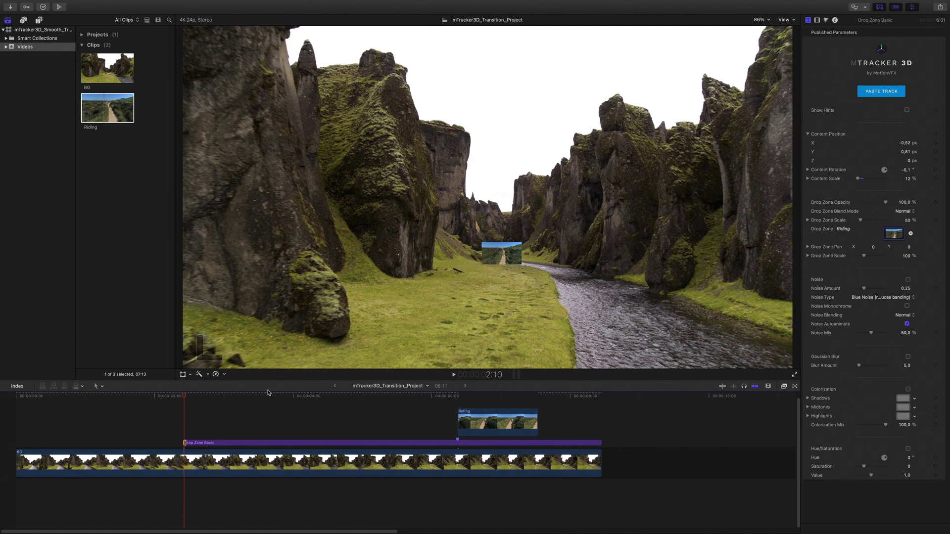
left_click_drag(187, 399, 458, 414)
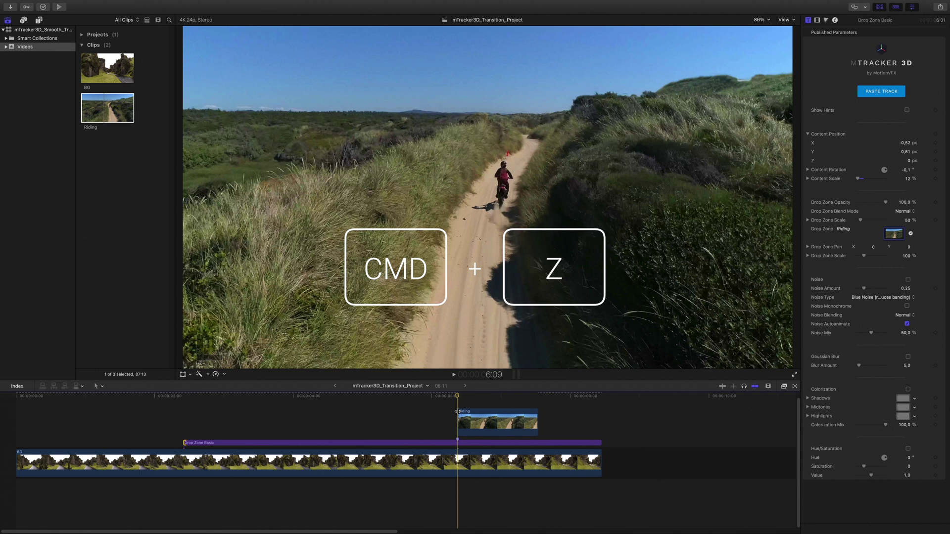
- Undo the Drop Zone Basic trim and reselect the layer at the 2:10 point
key("super+z")
left_click_drag(300, 395, 184, 404)
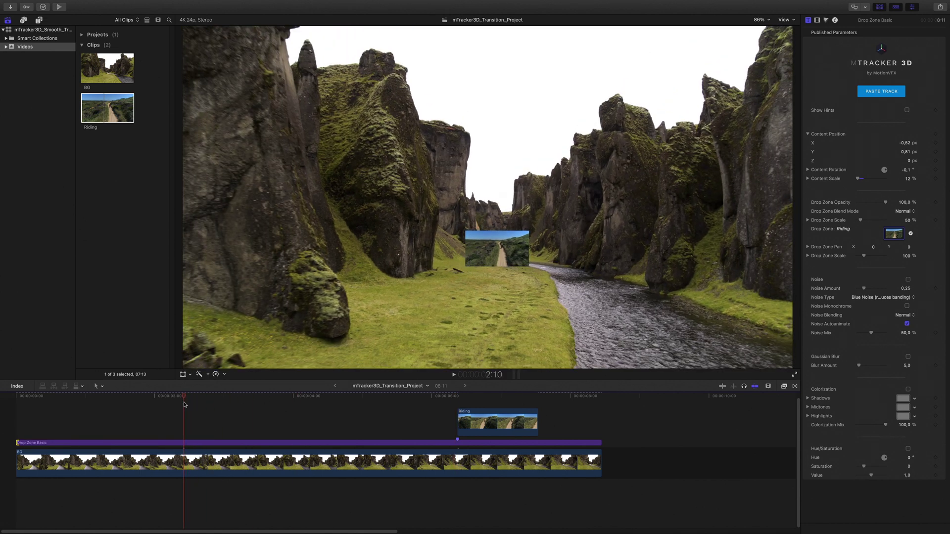
left_click(213, 442)
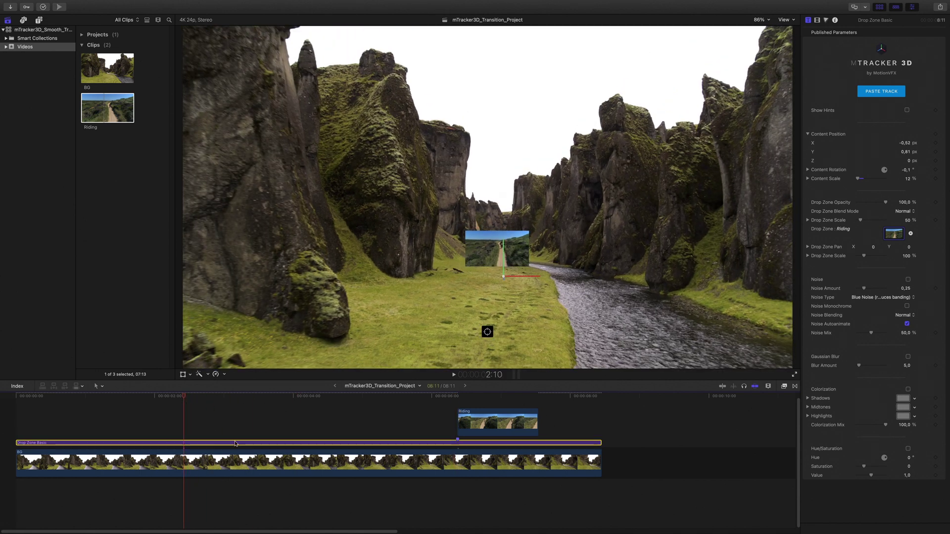
- Turn Drop Zone Basic into a compound clip named 'Adjusting Dropzone' starting at 2:10
right_click(347, 443)
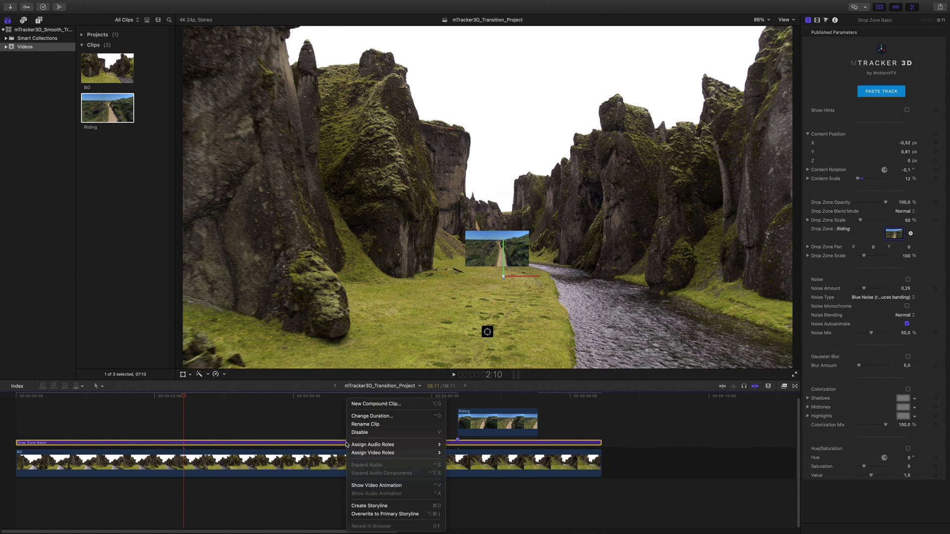
left_click(393, 404)
type("Adjusting Drop")
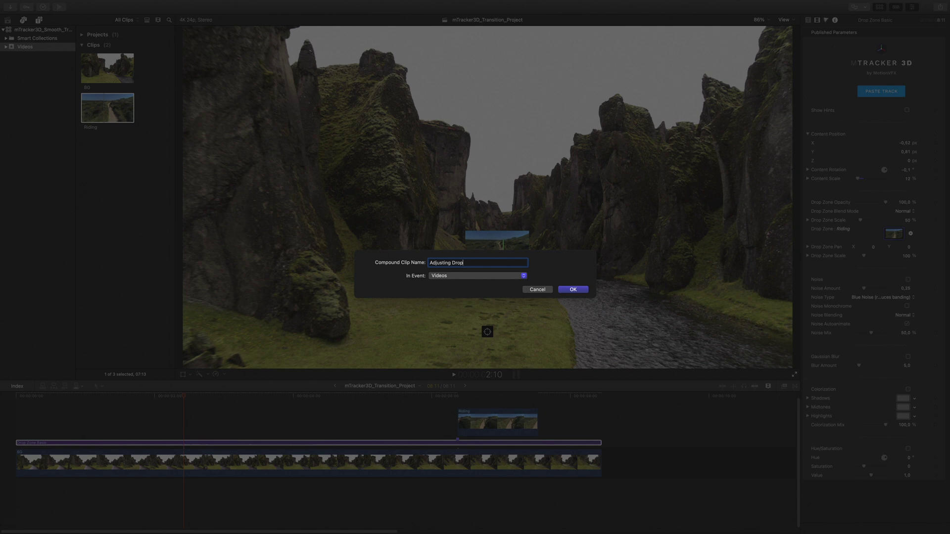
type("zone")
key("Return")
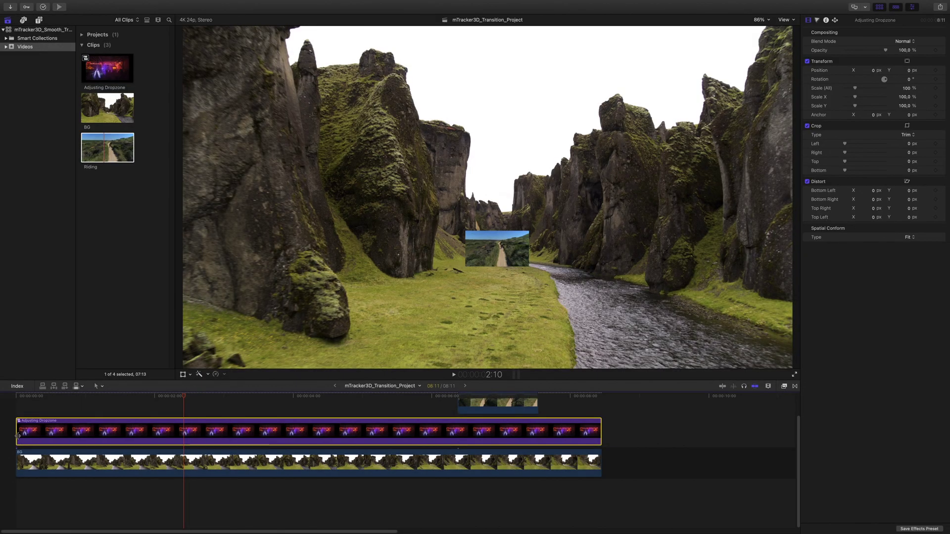
left_click_drag(19, 435, 184, 436)
- End Adjusting Dropzone and the BG clip where Riding ends at 7:13, then review the composite
left_click_drag(185, 400, 433, 420)
key("/")
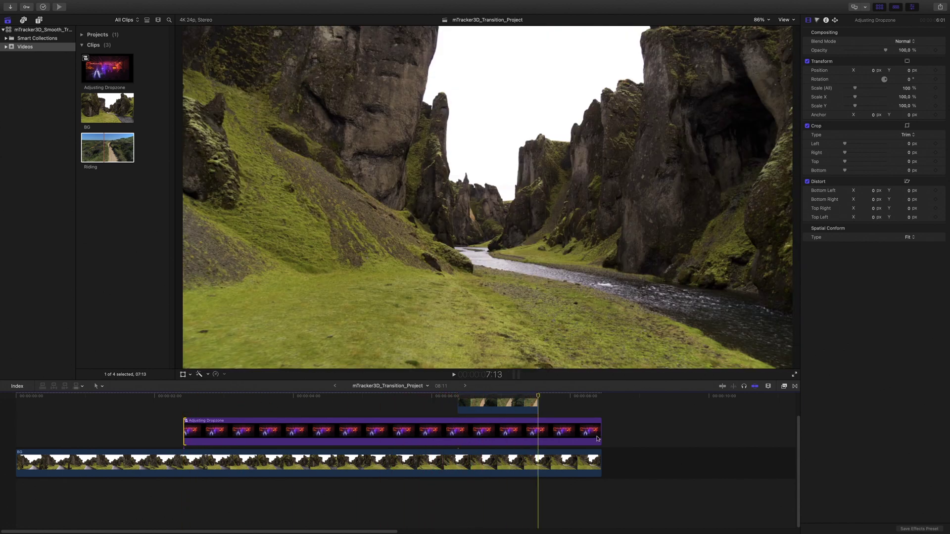
left_click_drag(597, 438, 538, 439)
left_click_drag(599, 465, 538, 465)
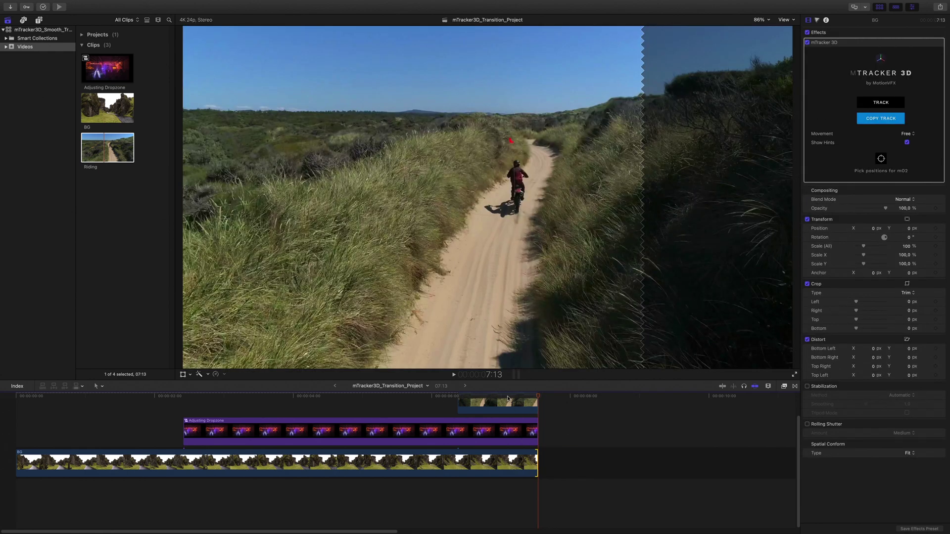
left_click(433, 400)
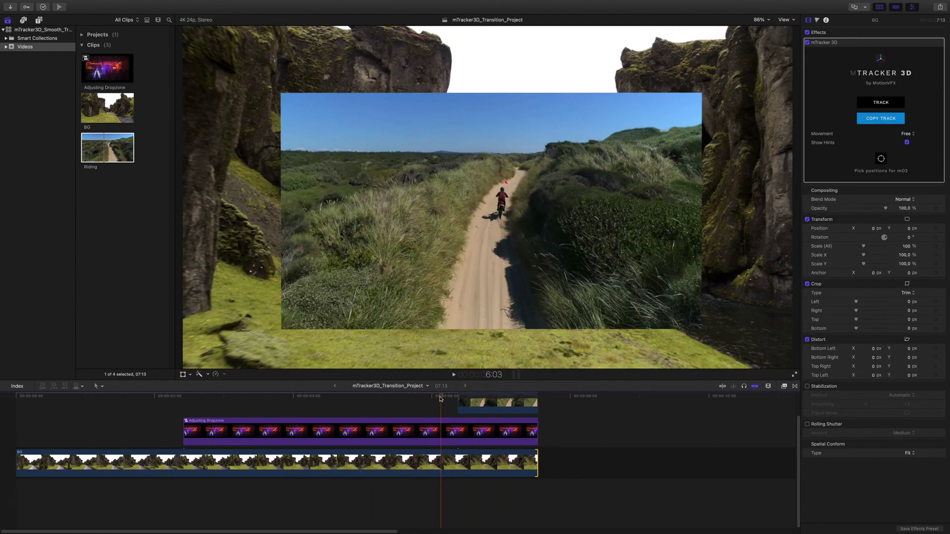
left_click_drag(434, 400, 186, 413)
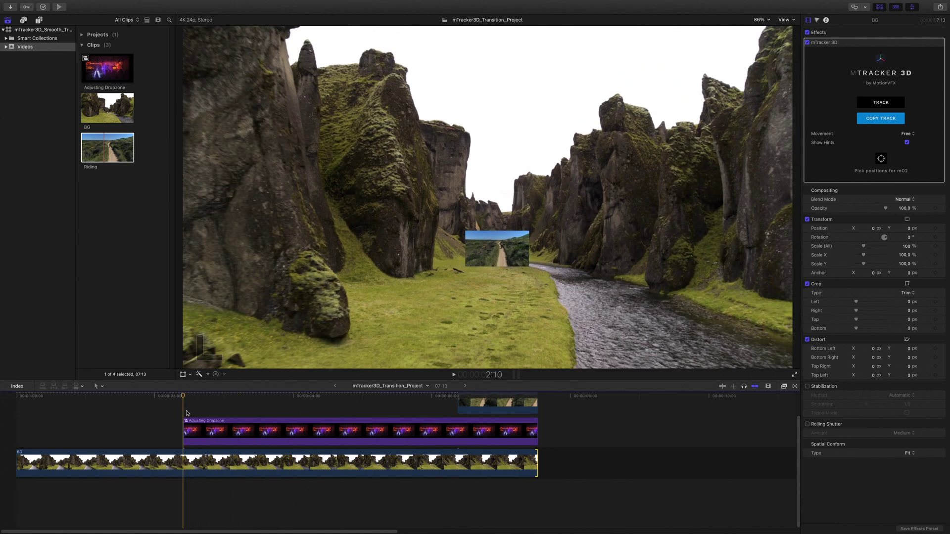
- Show the mBehavior category in the Titles and Generators browser with the category list hidden
left_click(247, 440)
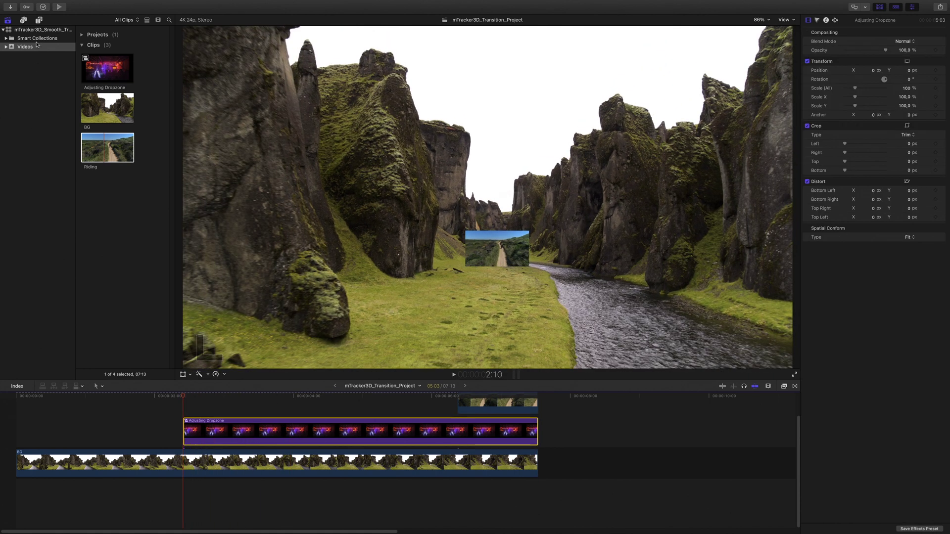
left_click(39, 21)
scroll(34, 63, "up", 8)
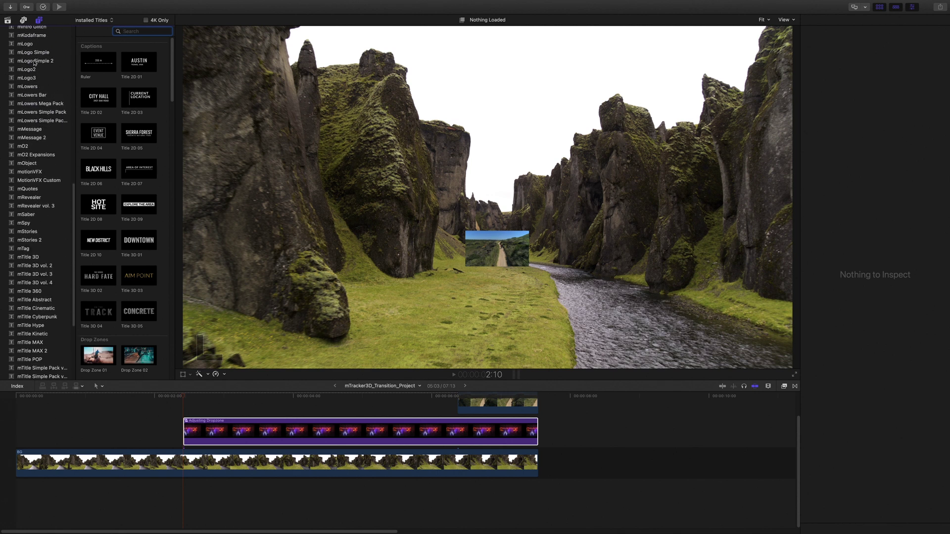
scroll(33, 63, "up", 10)
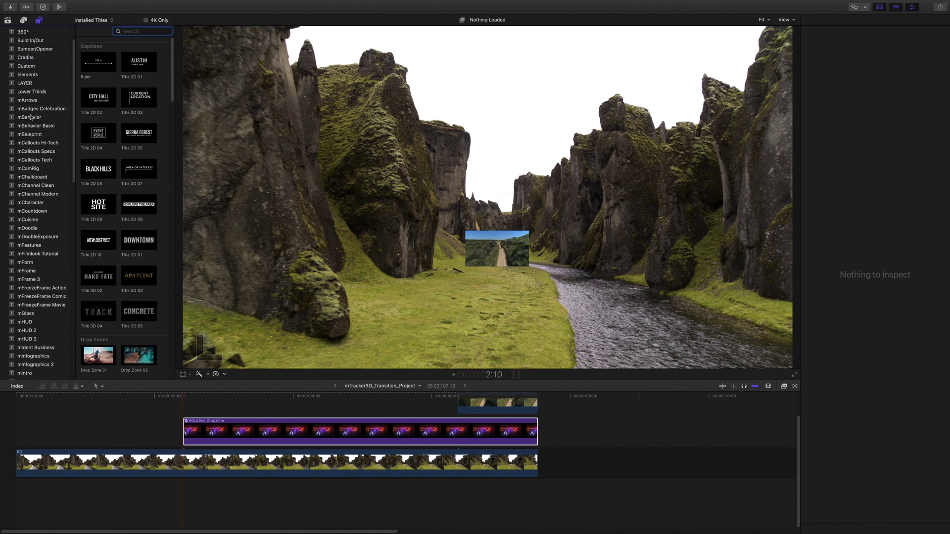
left_click(30, 117)
left_click(39, 21)
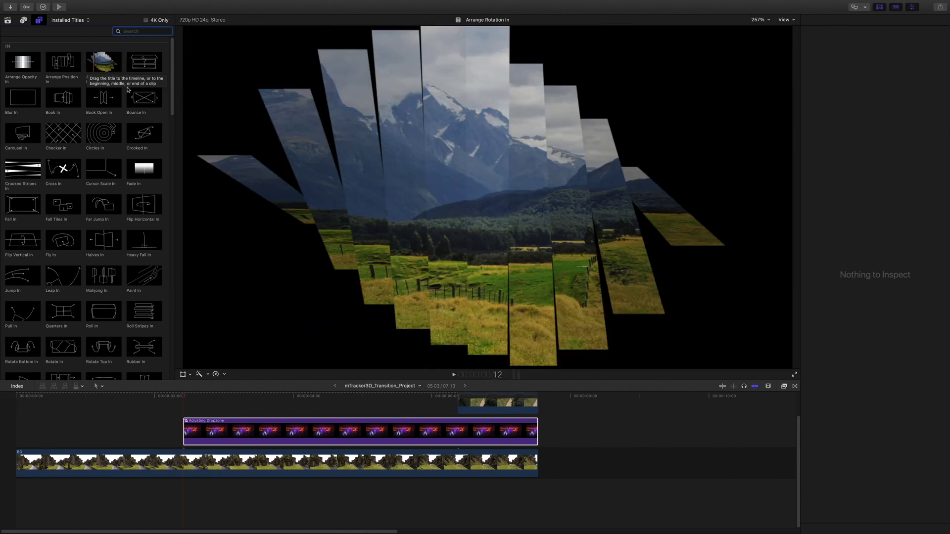
scroll(172, 140, "down", 5)
left_click_drag(172, 139, 191, 297)
- Drag the Stripes In title onto the timeline above Adjusting Dropzone at 2:10
left_click_drag(188, 224, 184, 176)
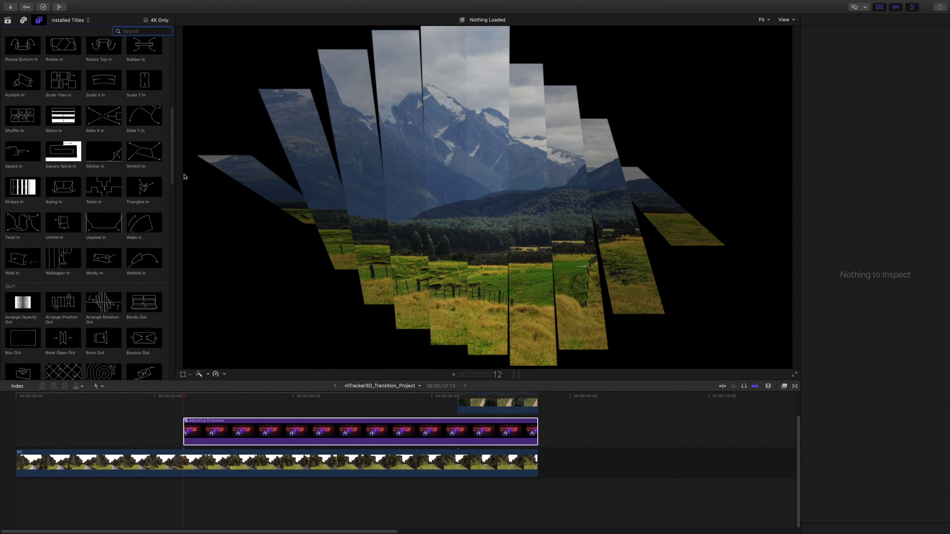
left_click(19, 189)
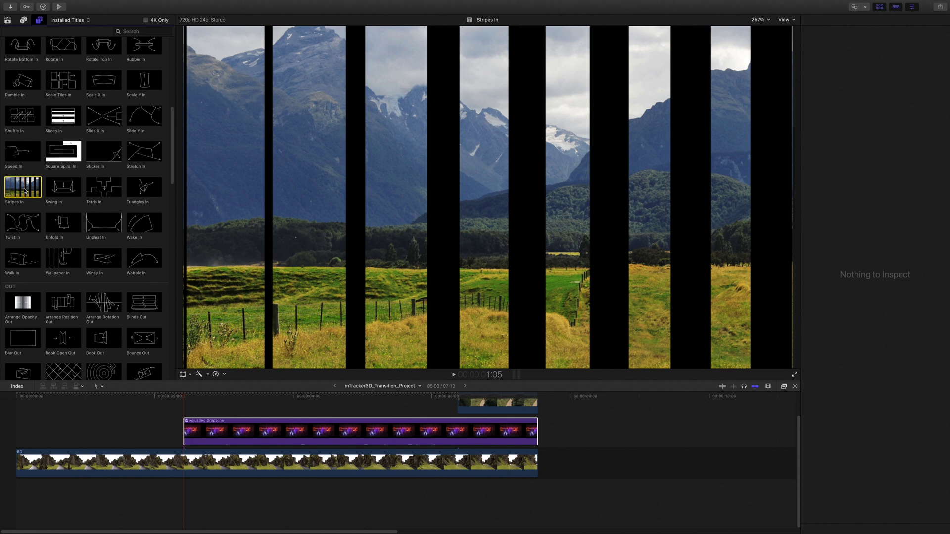
left_click_drag(20, 190, 296, 402)
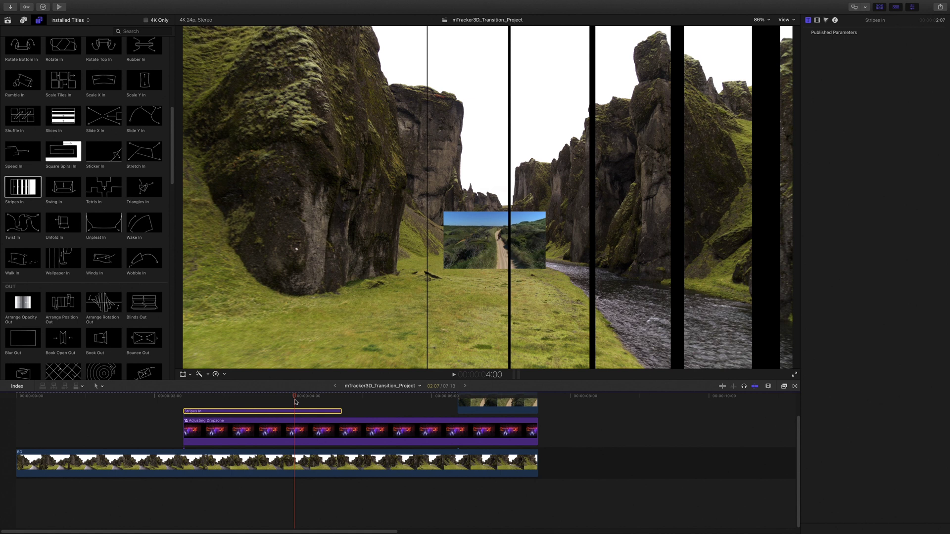
- Merge Stripes In and Adjusting Dropzone into the 'mBehavior Transition' compound clip and preview at 3:03
left_click_drag(170, 411, 220, 438)
right_click(242, 438)
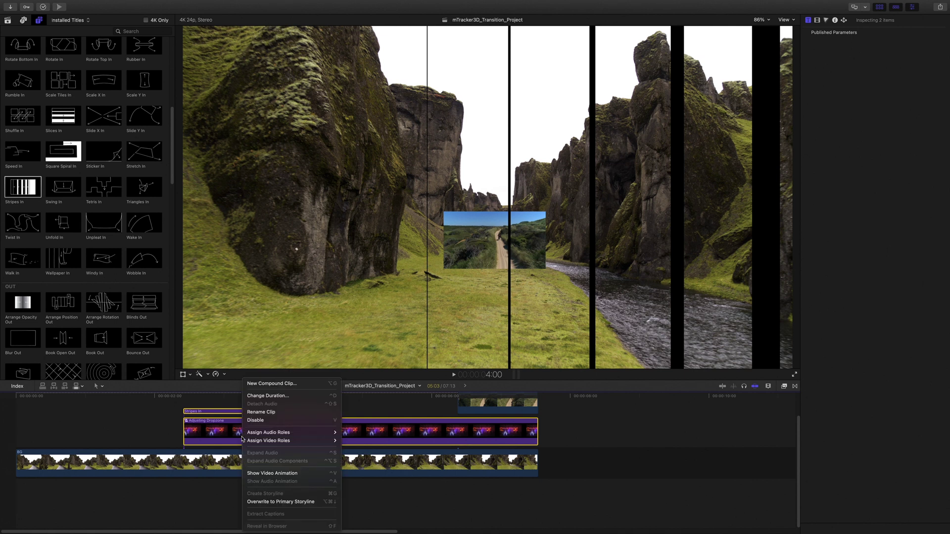
left_click(261, 388)
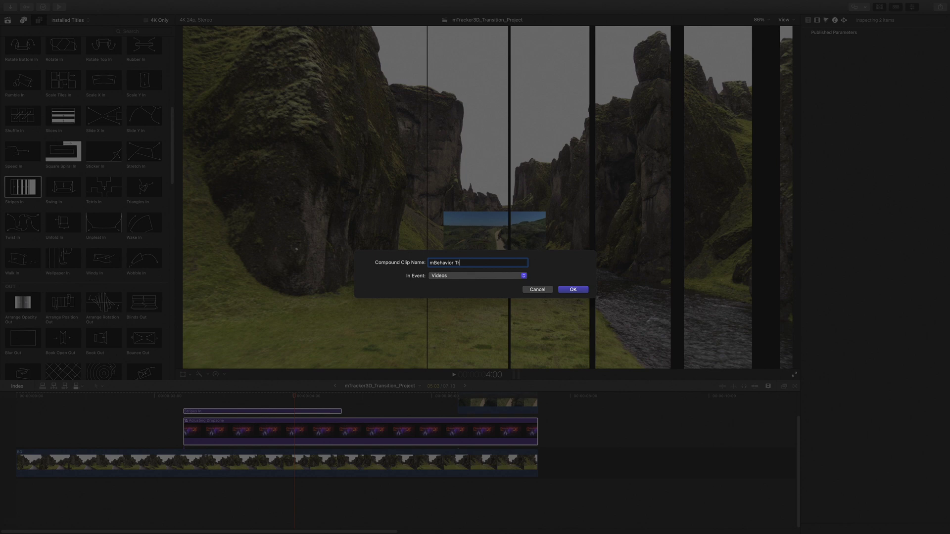
key("Return")
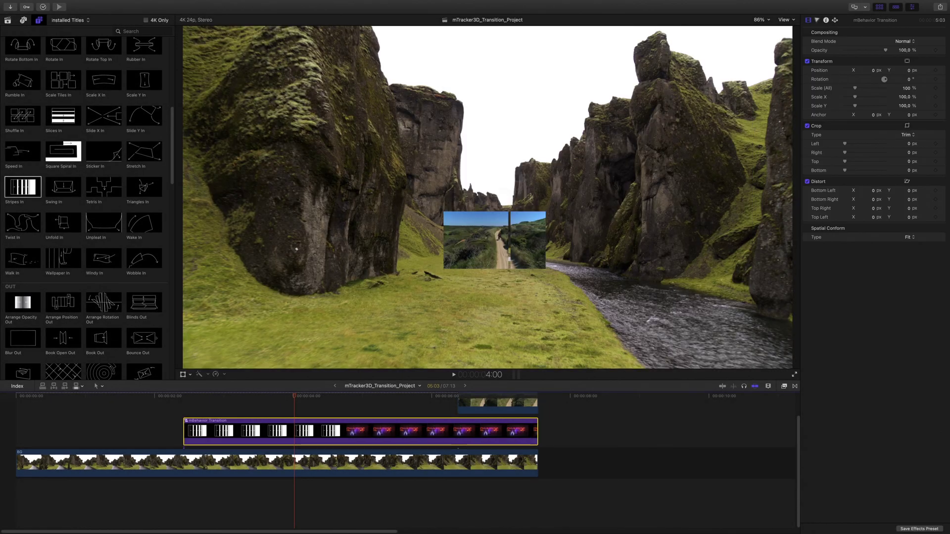
left_click_drag(294, 396, 440, 414)
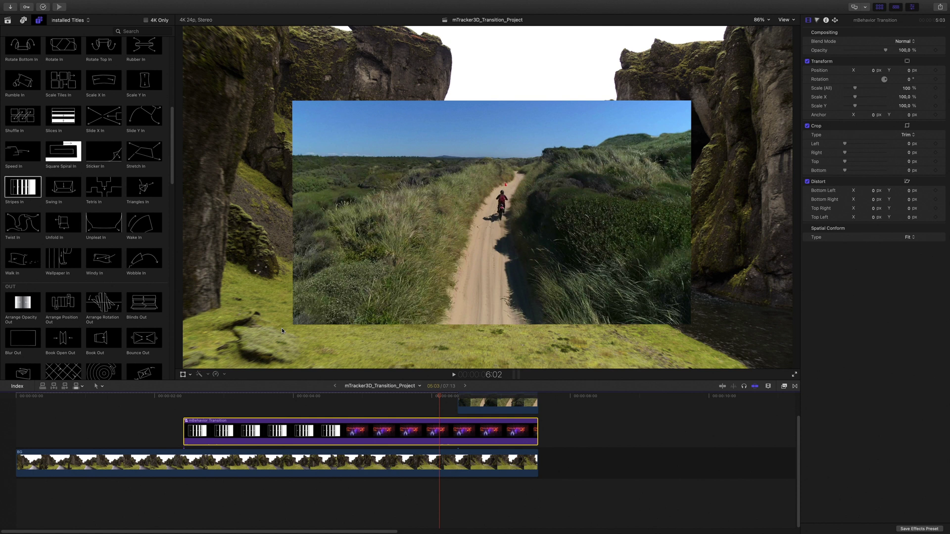
- Inside mBehavior Transition, duplicate the Adjusting Dropzone clip above itself and select the lower copy
double_click(333, 431)
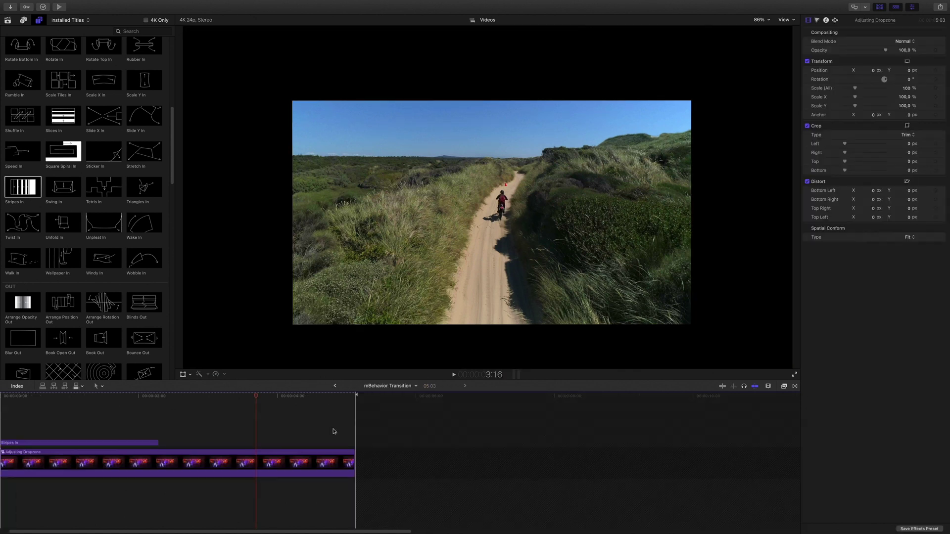
left_click_drag(160, 464, 161, 432)
left_click(167, 464)
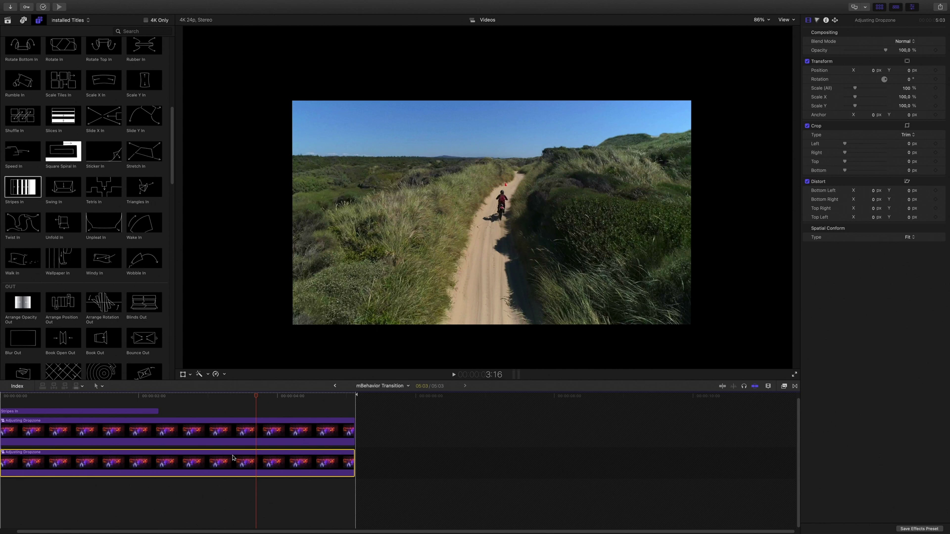
- Apply the Zoom effect from the Blur category to the lower Adjusting Dropzone clip
left_click(784, 387)
scroll(682, 449, "up", 15)
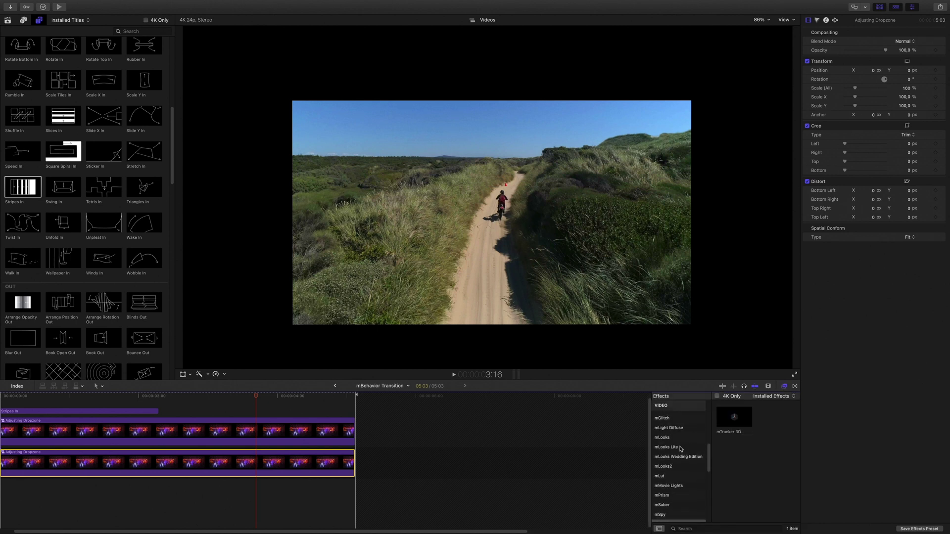
left_click(660, 454)
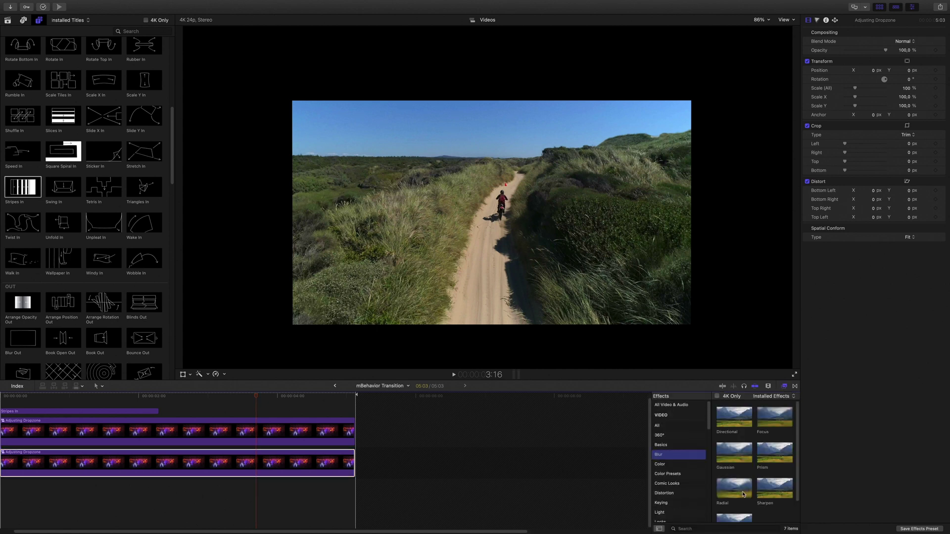
scroll(742, 494, "down", 3)
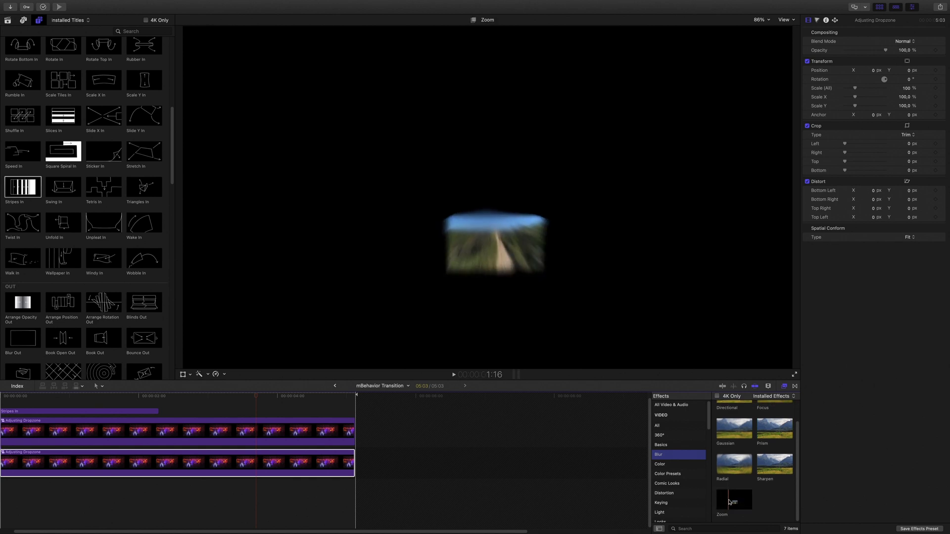
left_click_drag(736, 502, 296, 467)
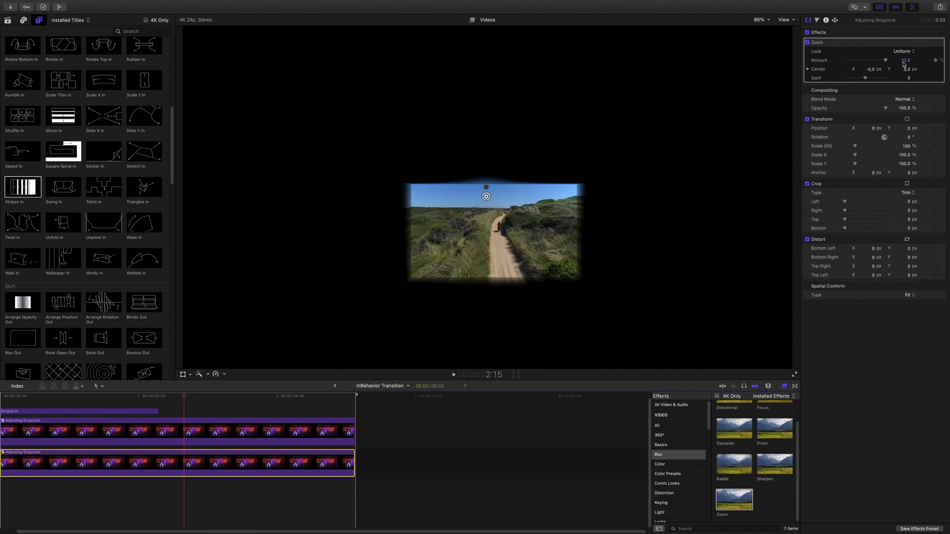
- Set the Zoom blur Amount to 15 and its centre Y to 0.4
left_click_drag(890, 65, 881, 63)
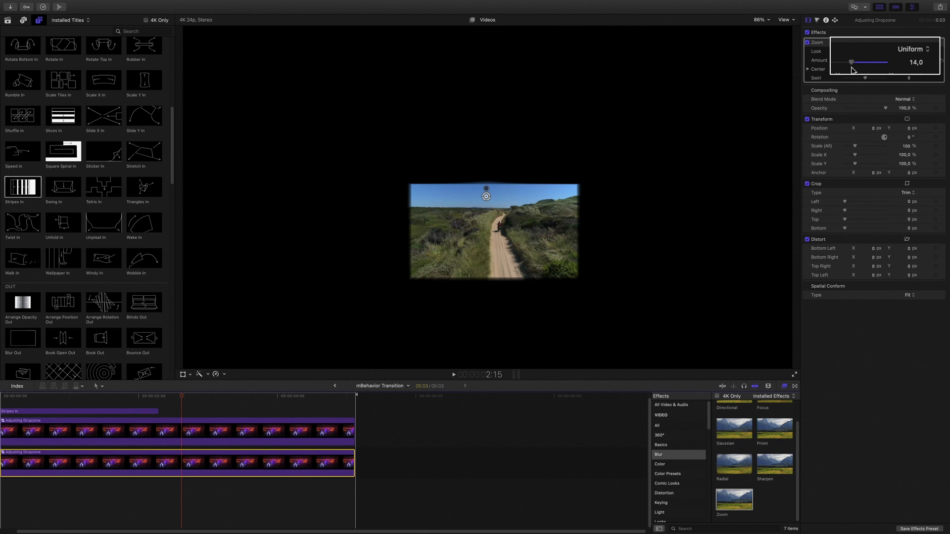
left_click_drag(865, 64, 863, 66)
left_click(807, 70)
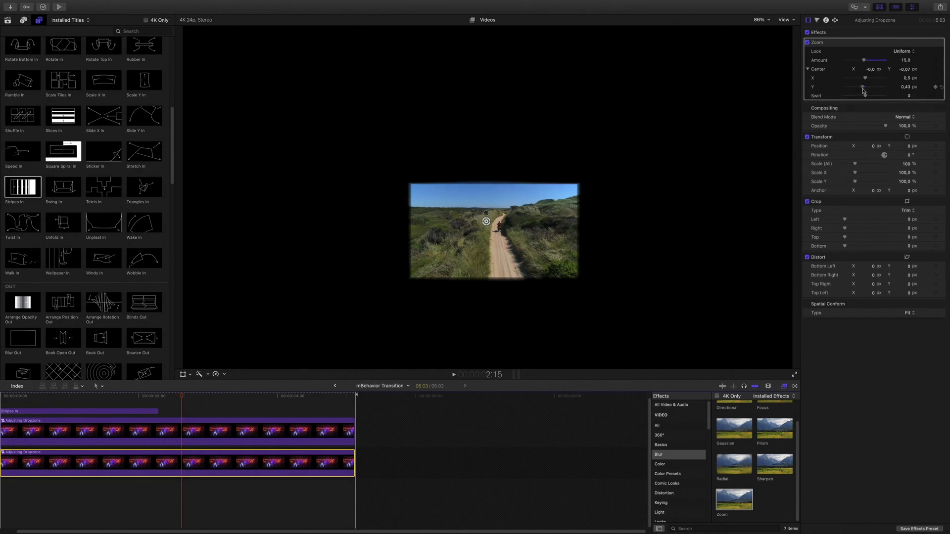
left_click_drag(863, 91, 861, 90)
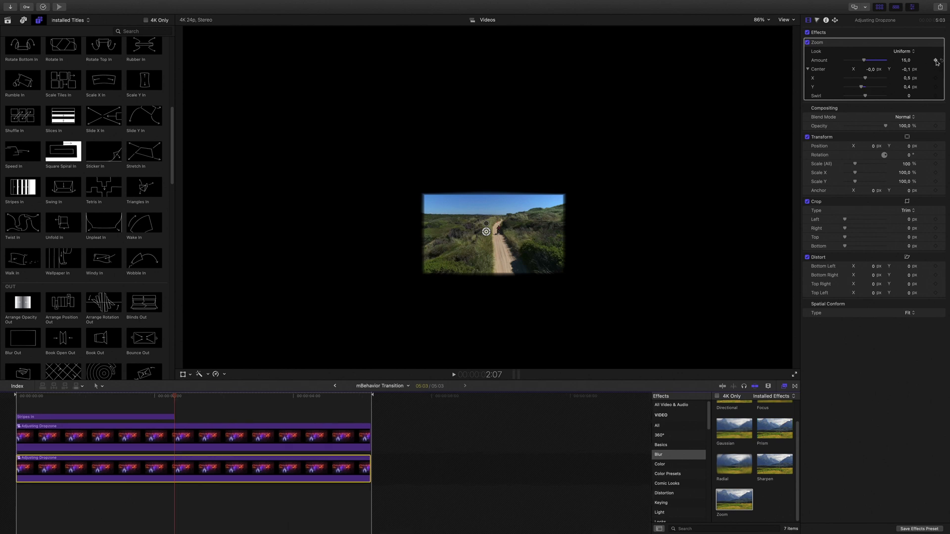
- At about 1:17, keyframe the Zoom blur Amount at 0, then check the blur at 2:19
left_click_drag(173, 403, 139, 407)
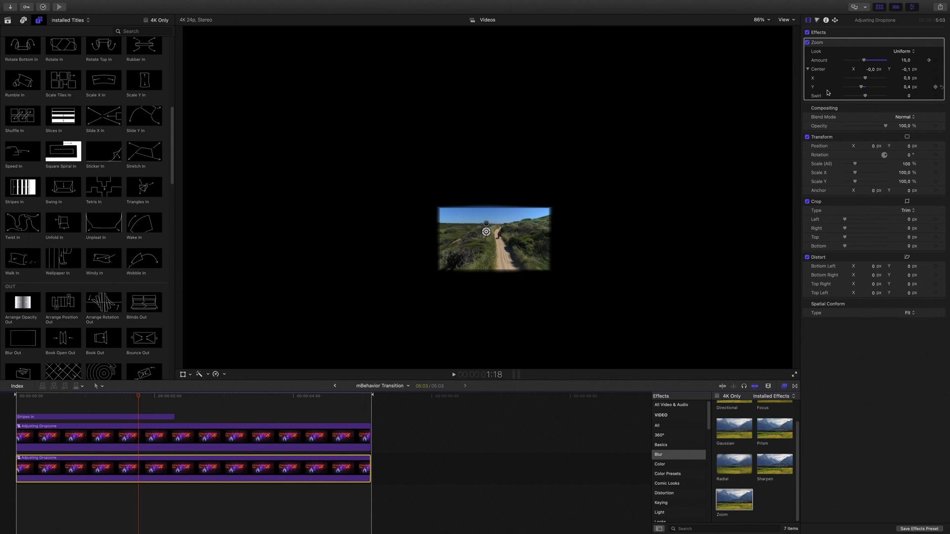
left_click(935, 61)
left_click_drag(846, 59, 787, 73)
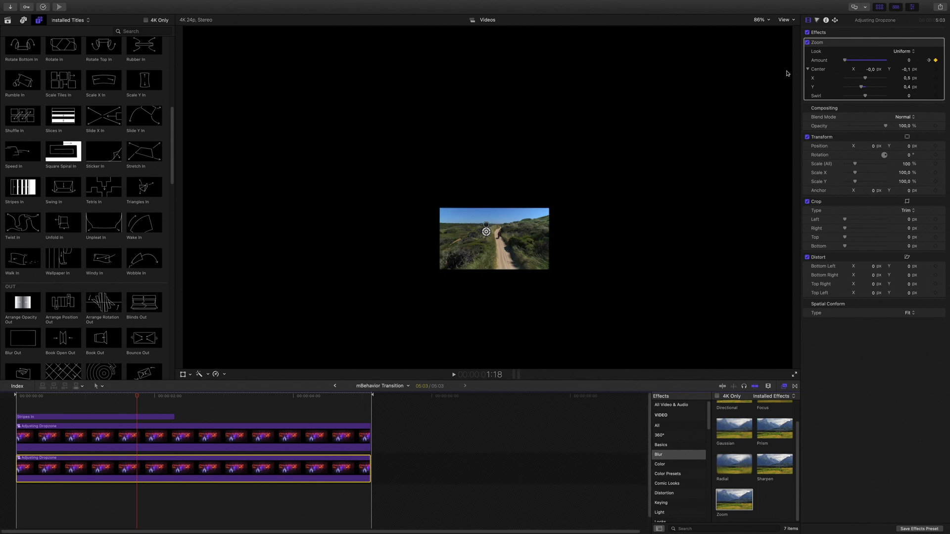
left_click_drag(137, 397, 65, 398)
- In the main project, combine canyon, mBehavior Transition and Riding clips into compound clip 'CC'
left_click(335, 386)
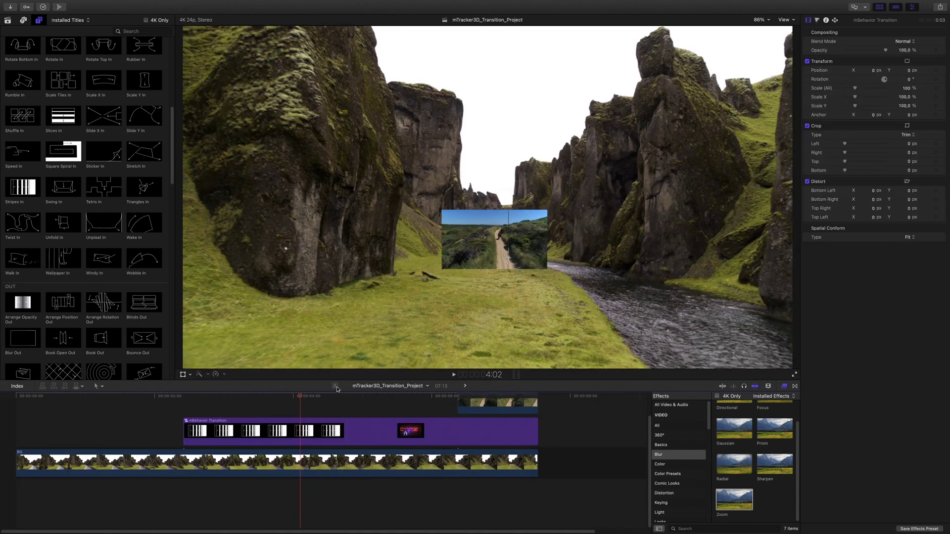
left_click_drag(301, 398, 89, 398)
key("Home")
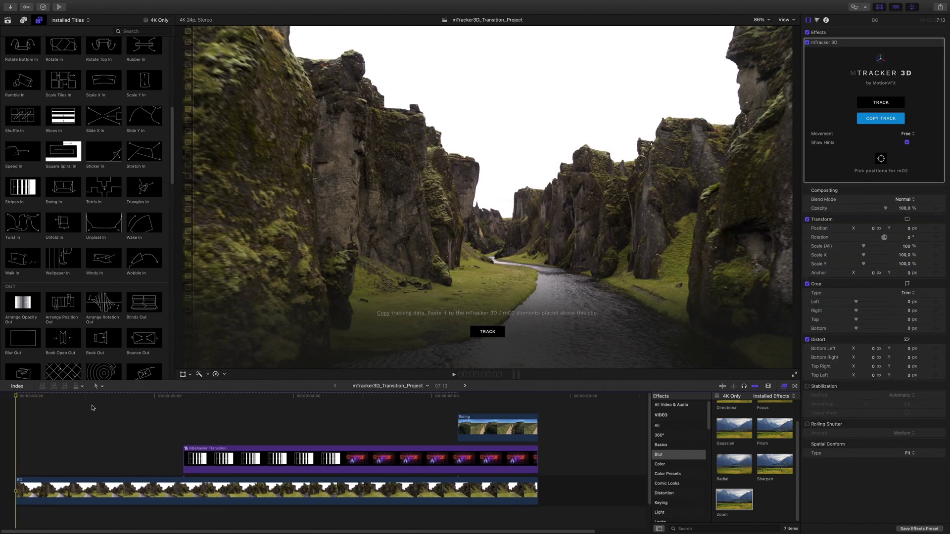
left_click_drag(84, 401, 478, 498)
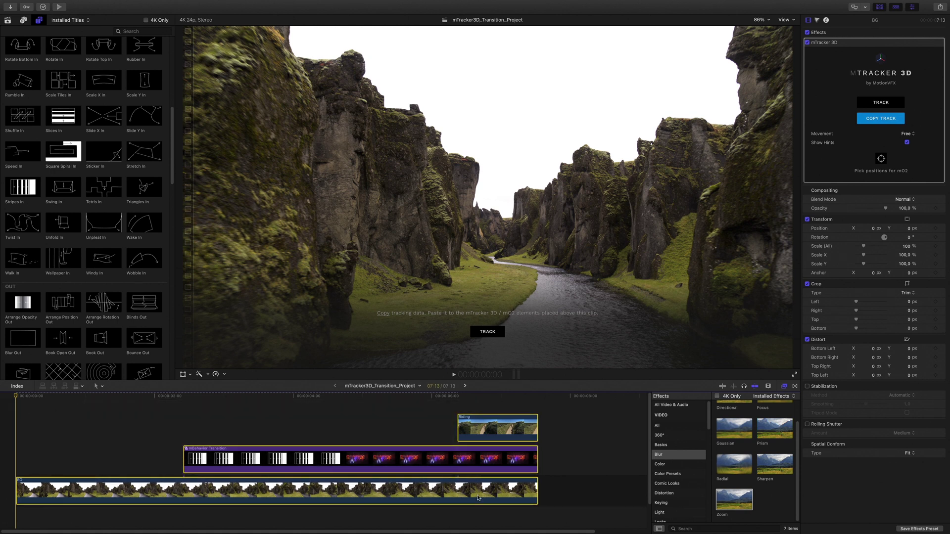
right_click(397, 466)
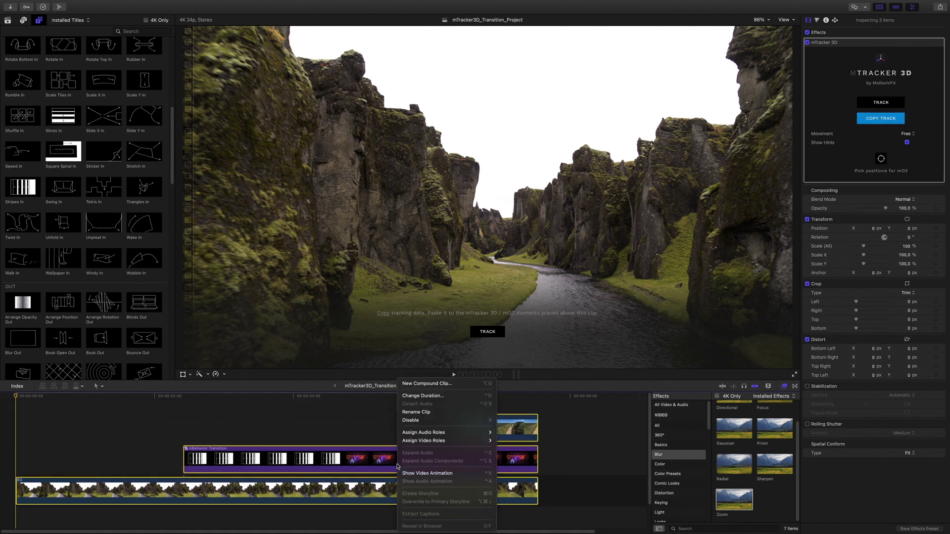
left_click(415, 388)
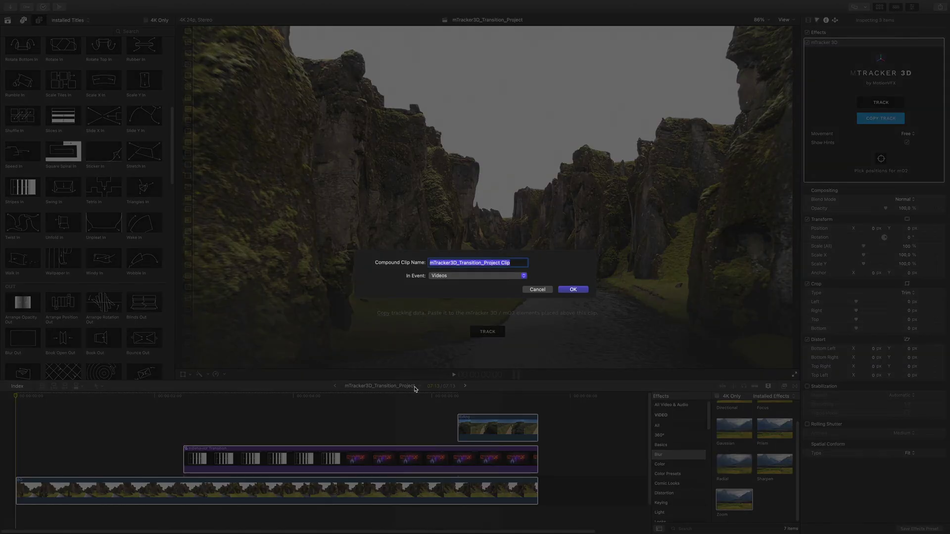
key("Return")
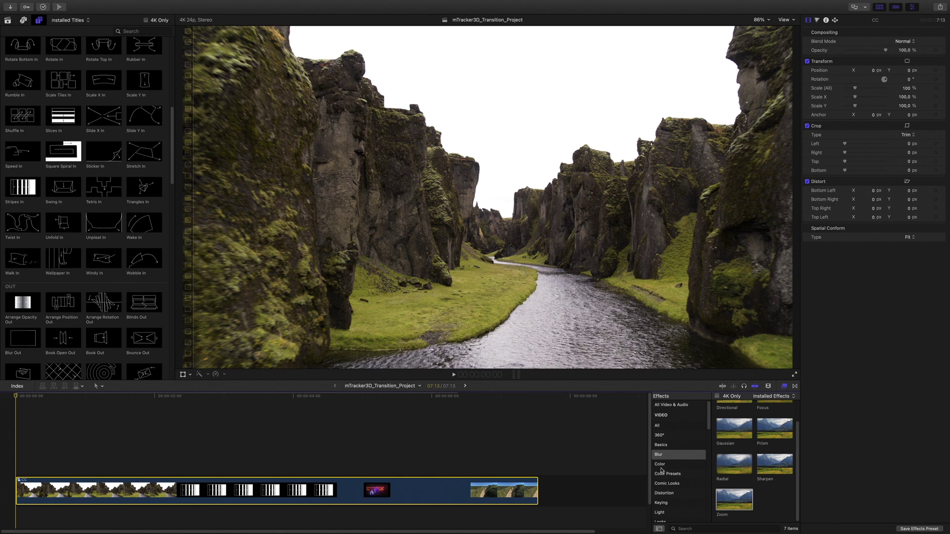
- List the mFilmLook presets in the Effects browser with the category sidebar hidden
scroll(661, 470, "down", 10)
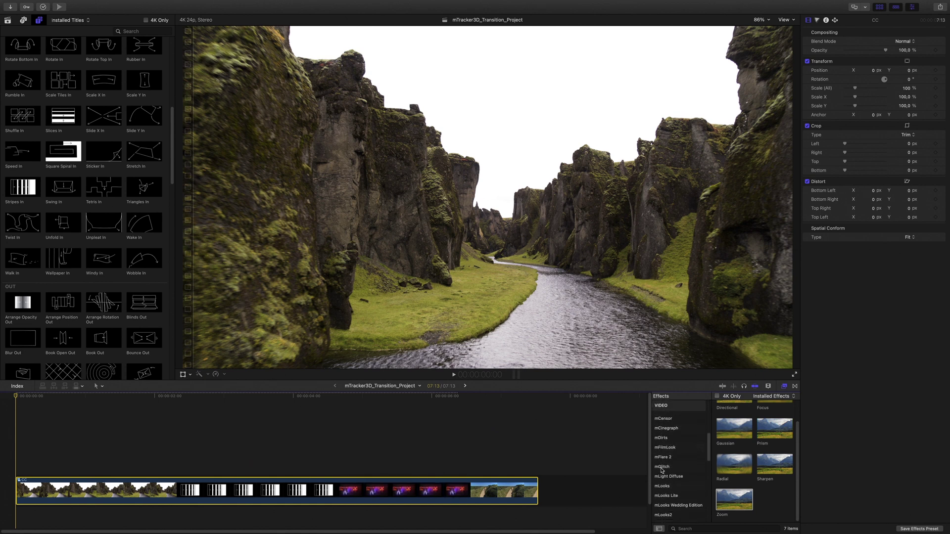
scroll(661, 470, "down", 3)
left_click(660, 416)
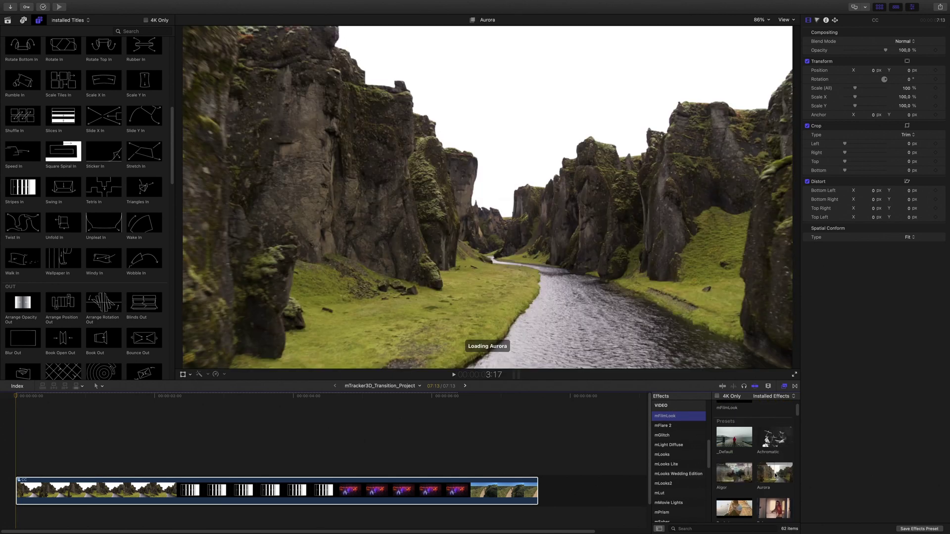
scroll(766, 476, "down", 4)
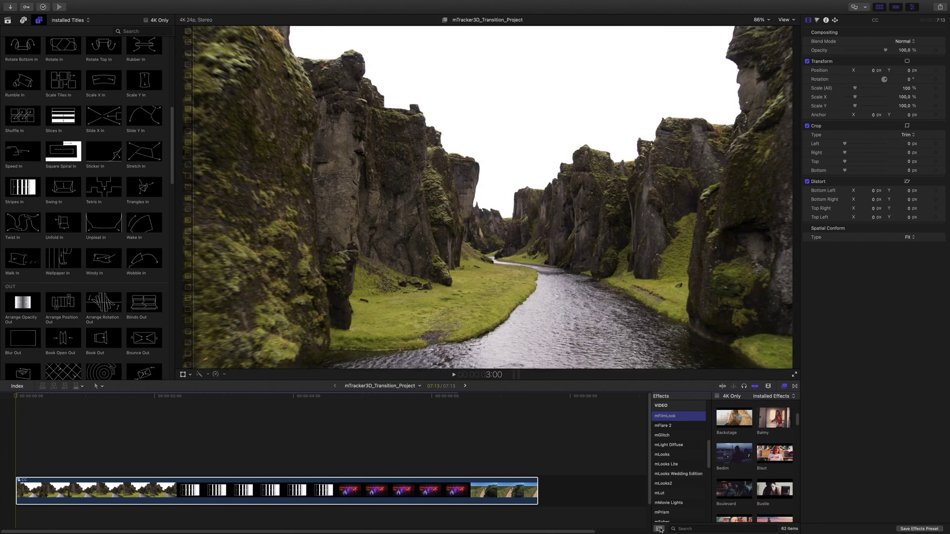
left_click(659, 528)
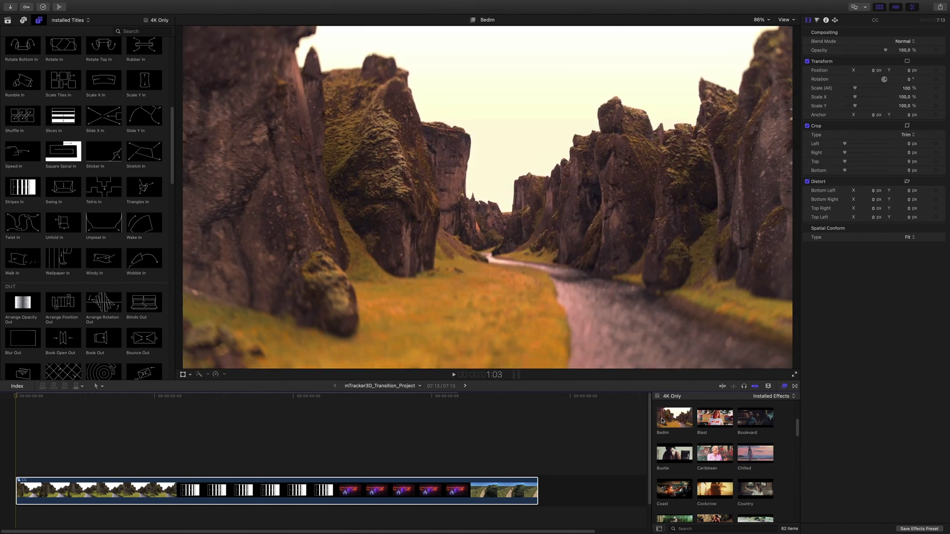
- Apply the mFilmLook Bedim preset to the CC compound clip and lower its intensity
left_click_drag(666, 421, 395, 496)
left_click(880, 8)
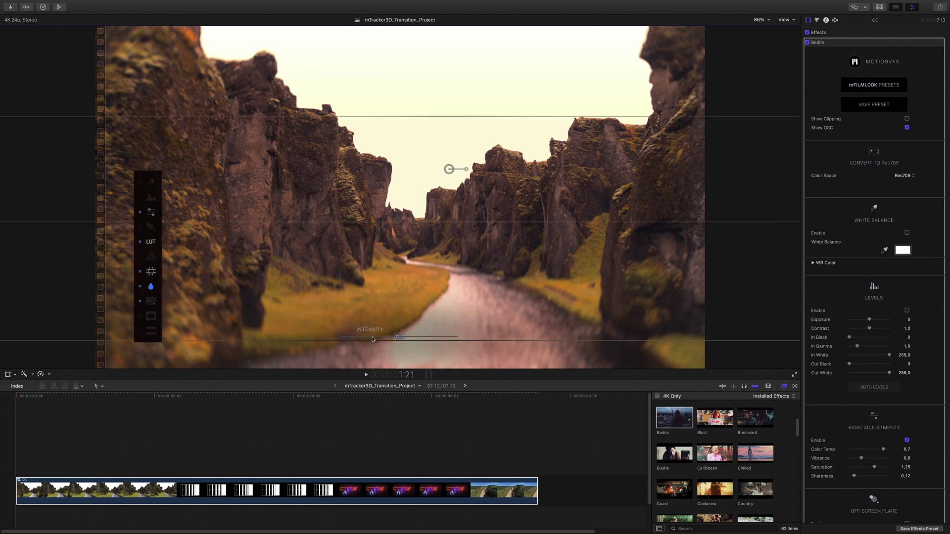
left_click_drag(372, 340, 370, 338)
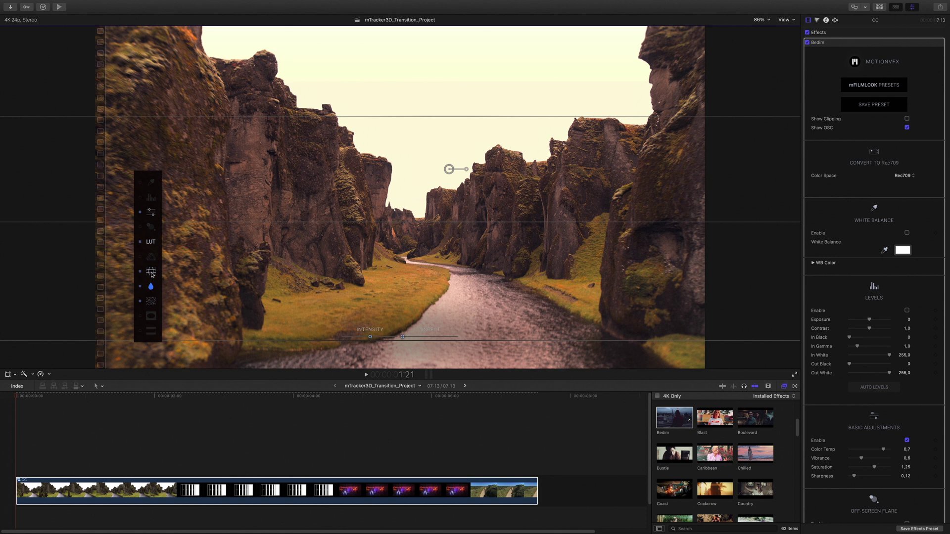
- Show the look's LUT controls and move the playhead to about 2:19
left_click(151, 242)
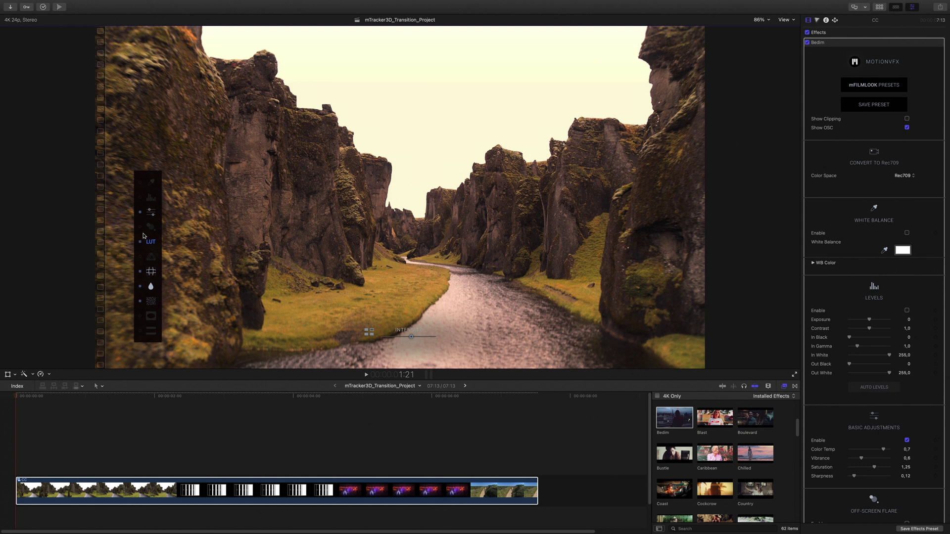
left_click(20, 397)
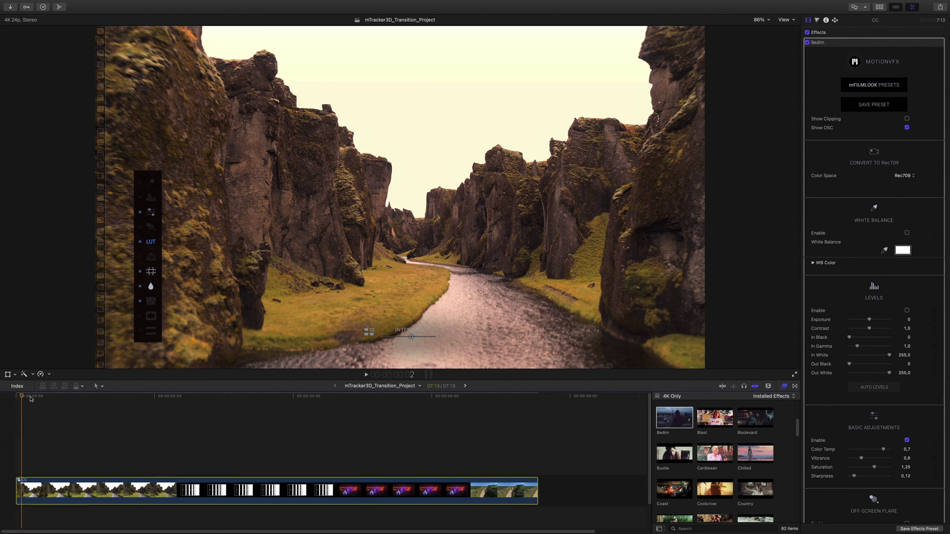
key("space")
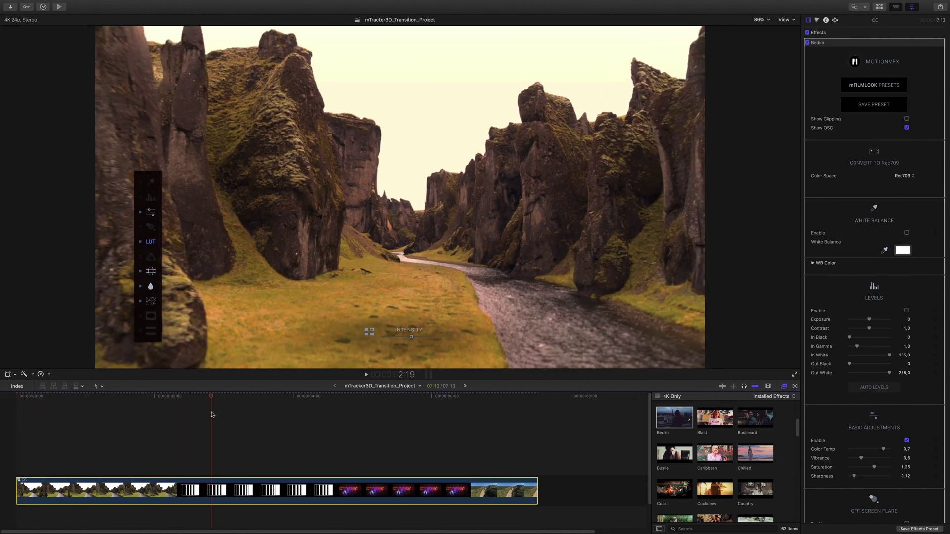